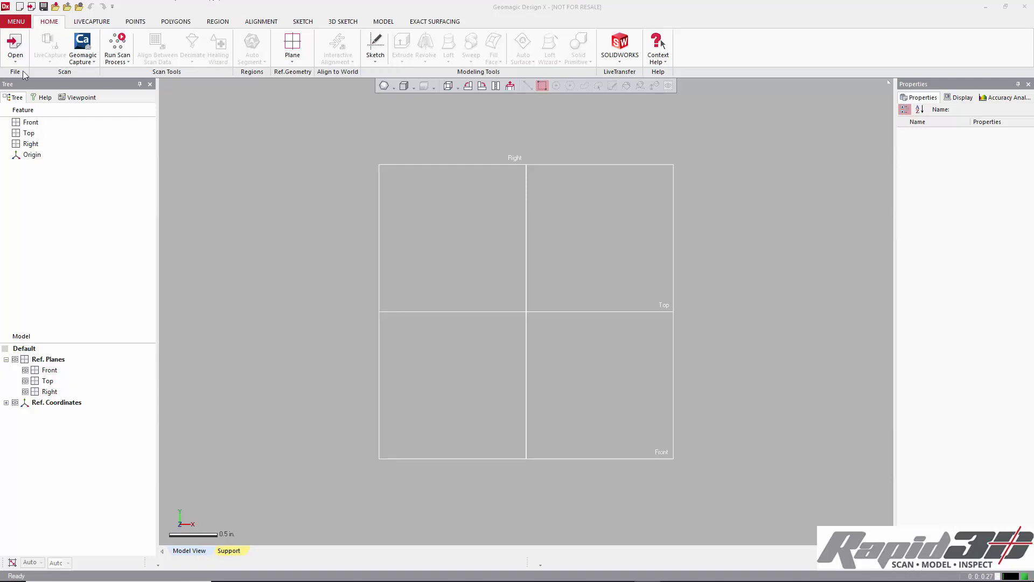
- Import Shaft combined (inch).stl with the unit set to mm, without running the mesh buildup wizard
click(15, 56)
click(36, 80)
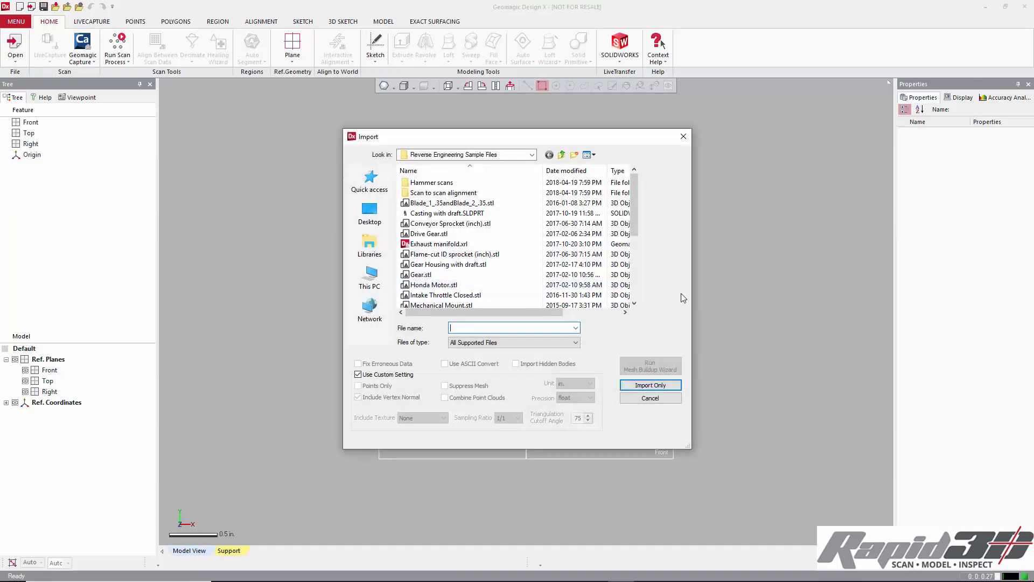
scroll(536, 290, down, 2)
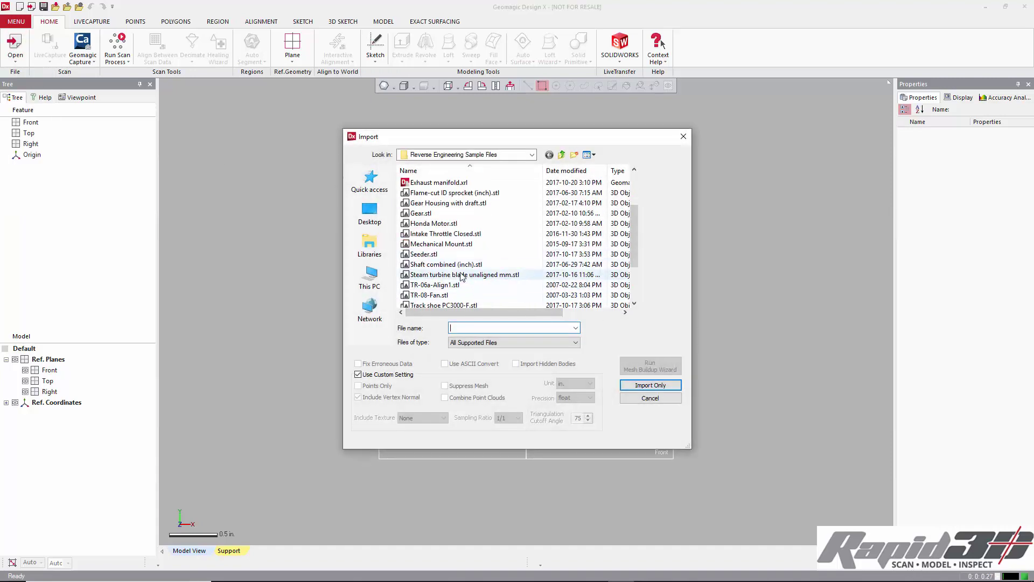
click(466, 265)
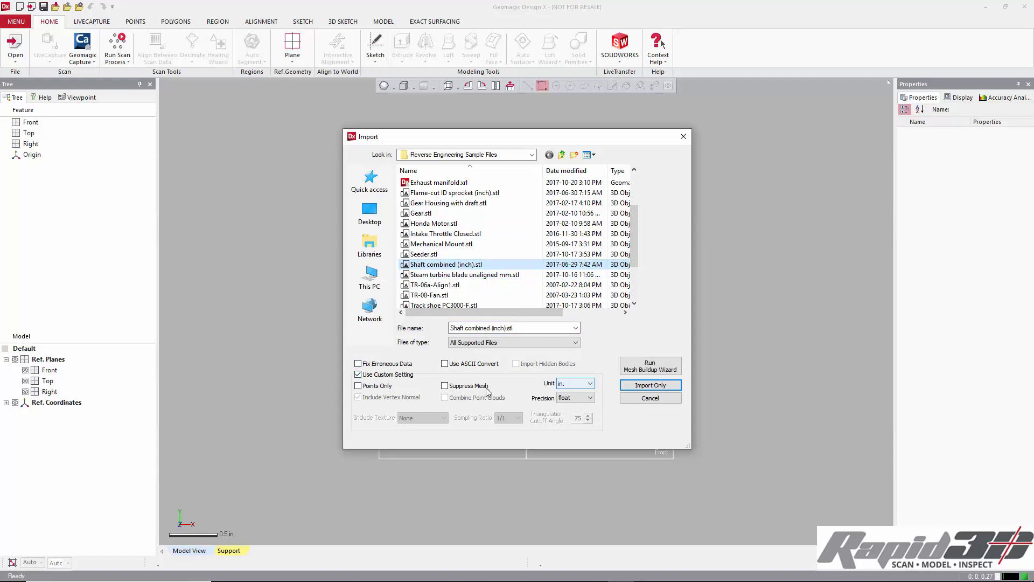
click(581, 383)
click(564, 418)
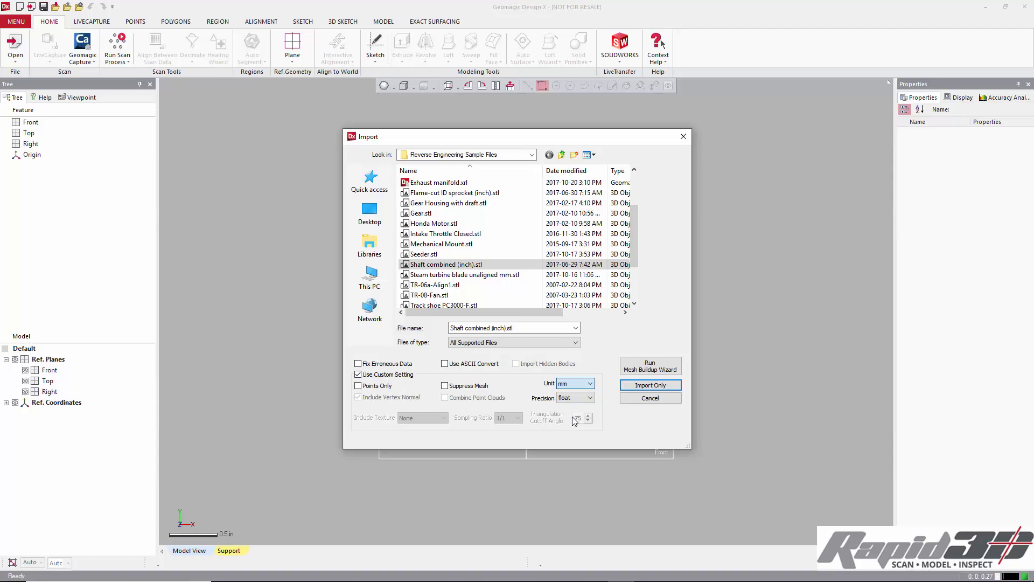
click(642, 385)
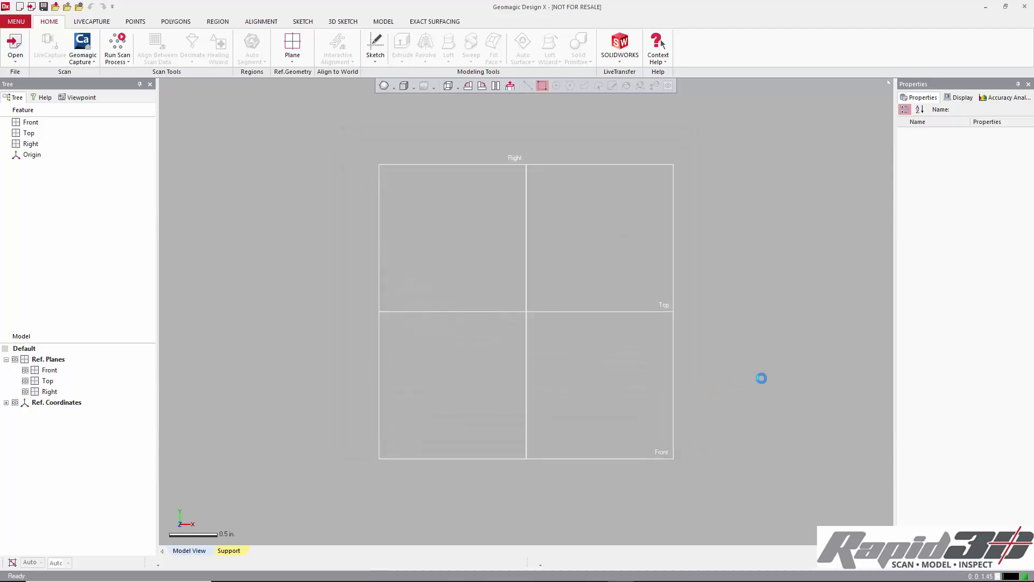
- Select the cylindrical mesh faces on the shaft's keyway end and the adjoining section using the similar-curvature selection mode
mouse_move(550, 389)
right_down()
mouse_move(515, 397)
mouse_move(510, 422)
mouse_move(367, 455)
mouse_move(433, 331)
mouse_move(549, 392)
right_up()
scroll(559, 295, up, 4)
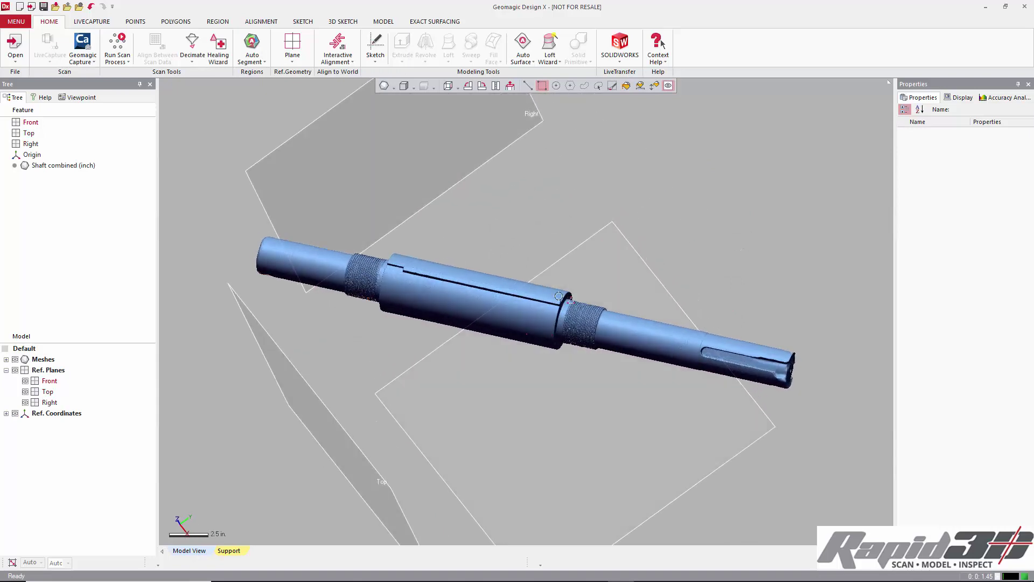
click(654, 87)
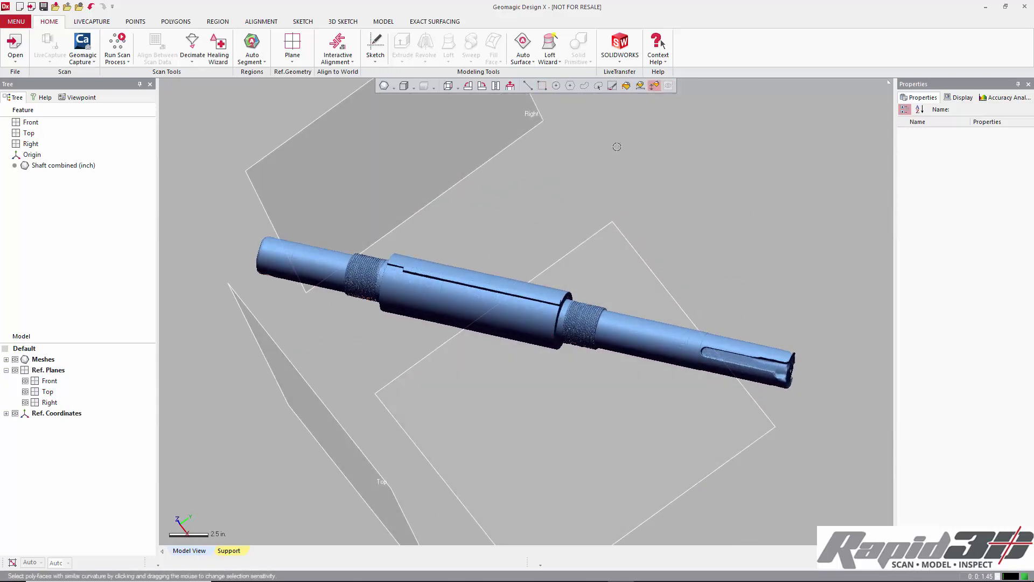
click(740, 338)
right_drag(651, 422, 743, 307)
click(739, 315)
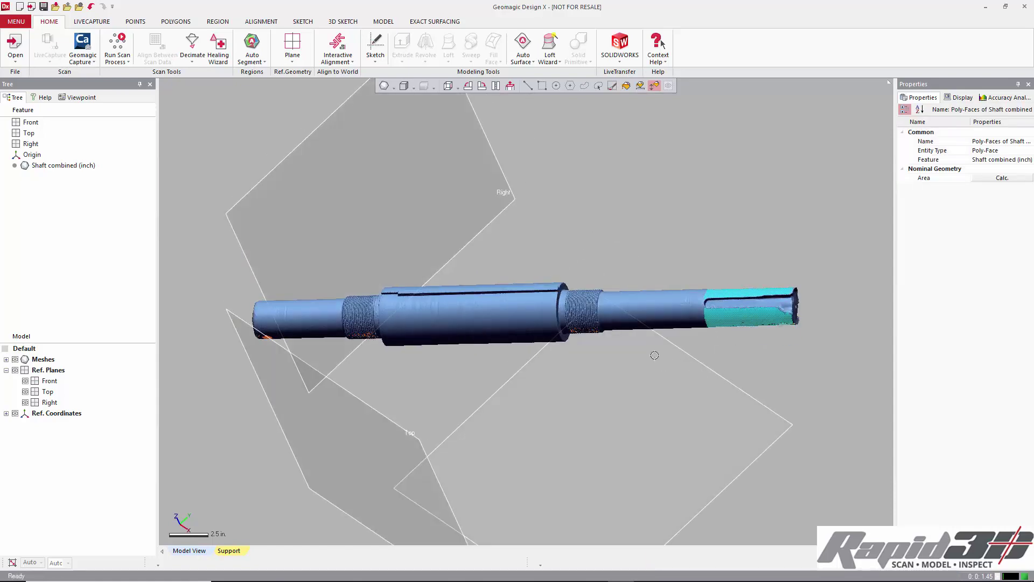
click(661, 311)
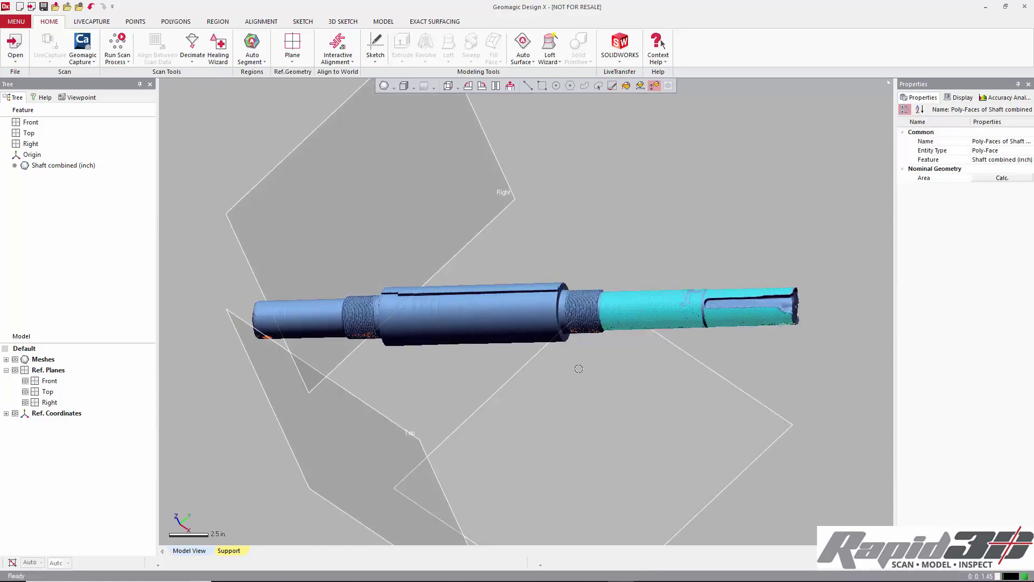
- Add the large middle cylinder and the cylindrical faces of the shaft's opposite end to the mesh selection
click(502, 311)
right_drag(503, 312, 499, 424)
click(532, 288)
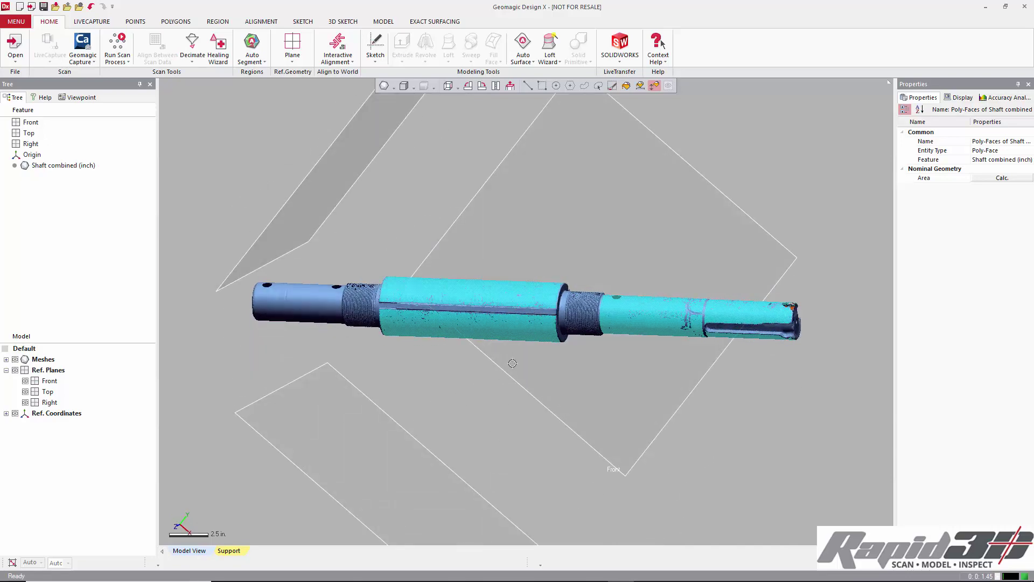
right_drag(517, 293, 448, 392)
click(321, 344)
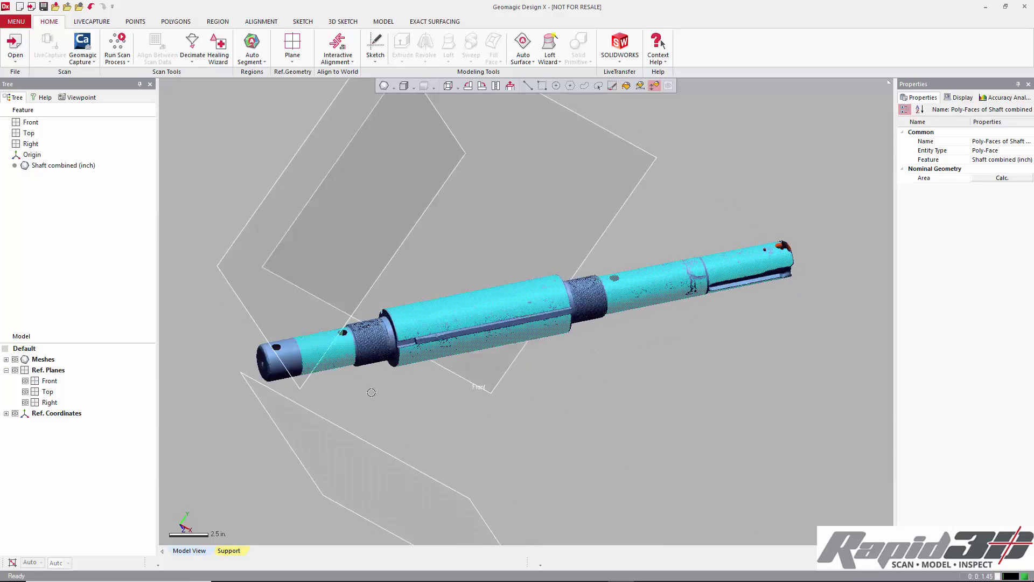
click(291, 359)
right_drag(544, 398, 503, 372)
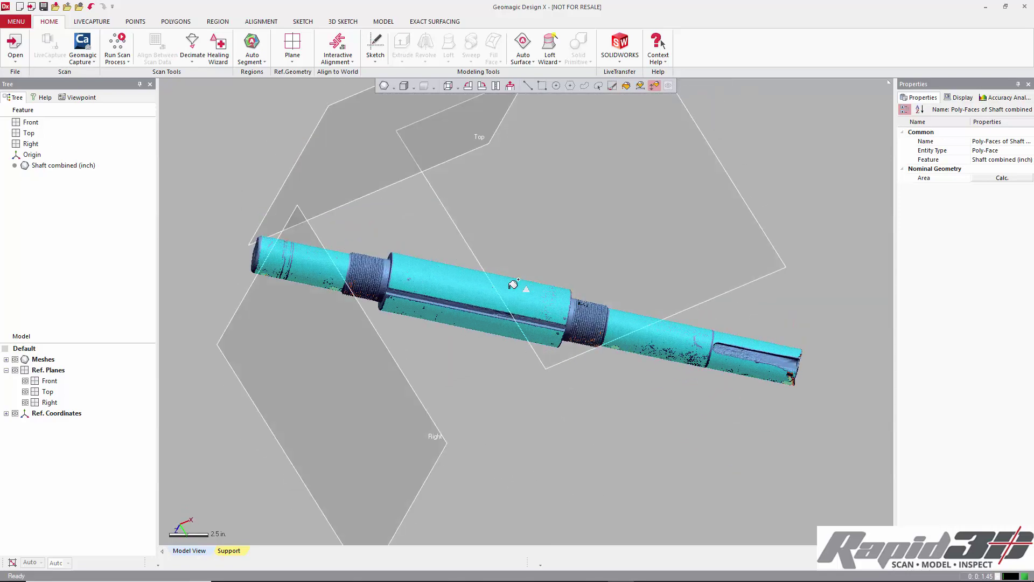
right_drag(525, 218, 653, 236)
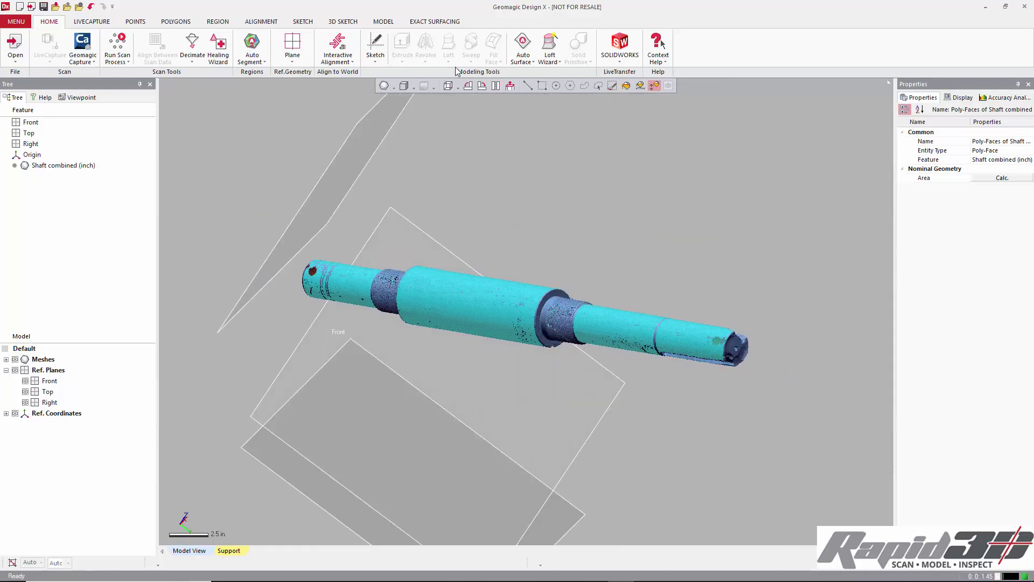
- Create a reference vector from the selected cylindrical faces with the Revolving Axis method
click(297, 67)
click(440, 191)
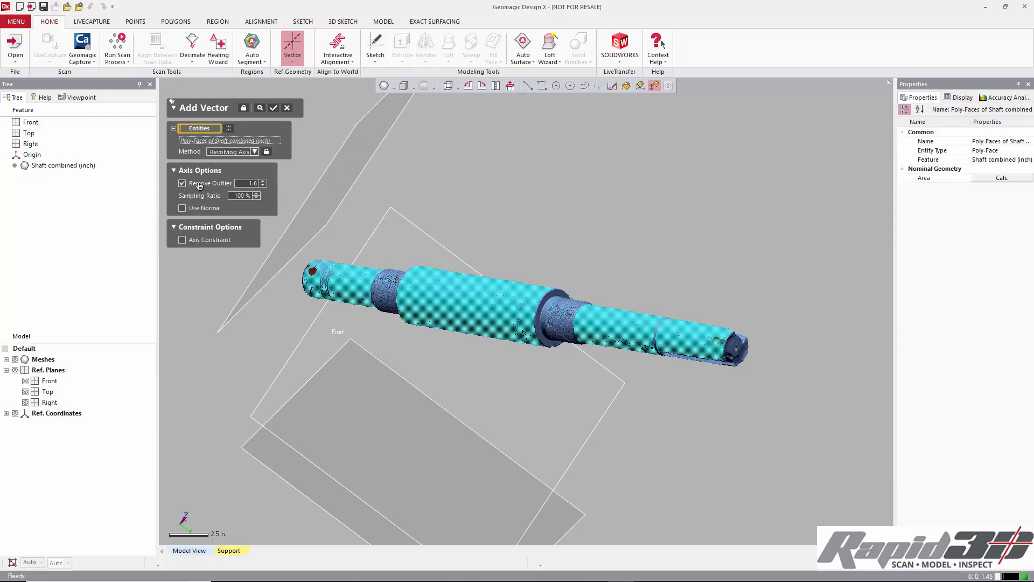
click(264, 110)
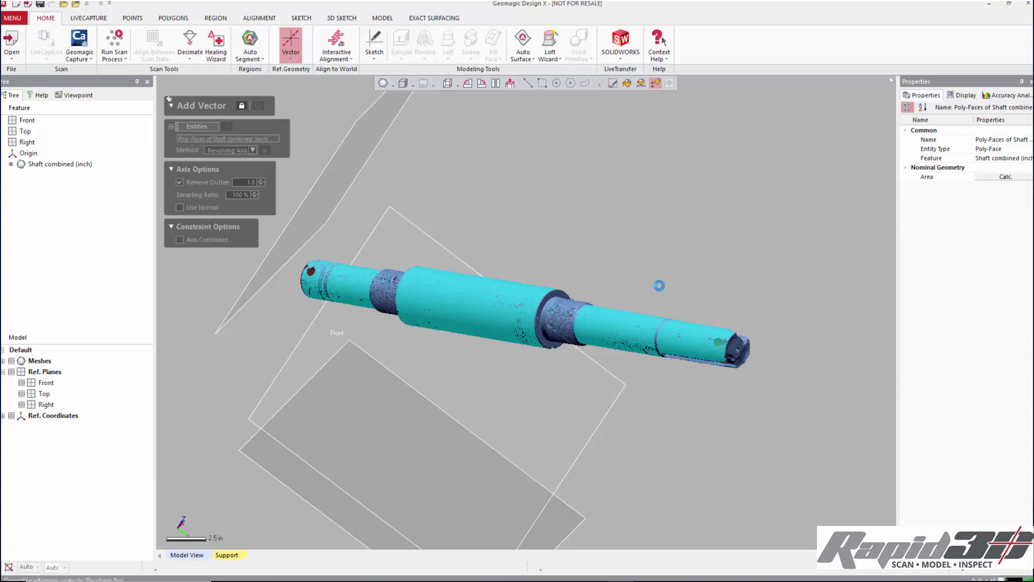
right_drag(477, 358, 644, 360)
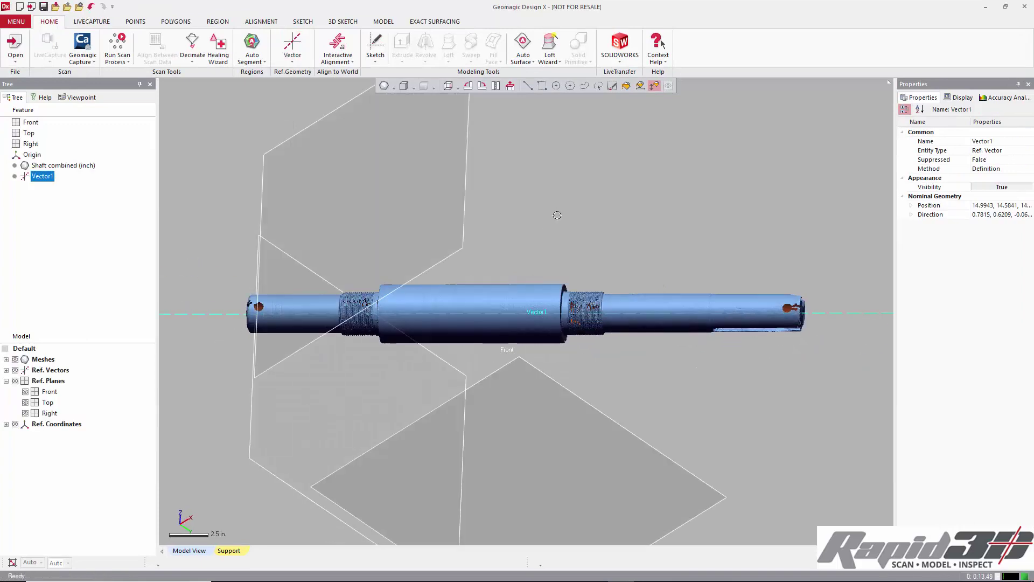
right_drag(556, 215, 469, 333)
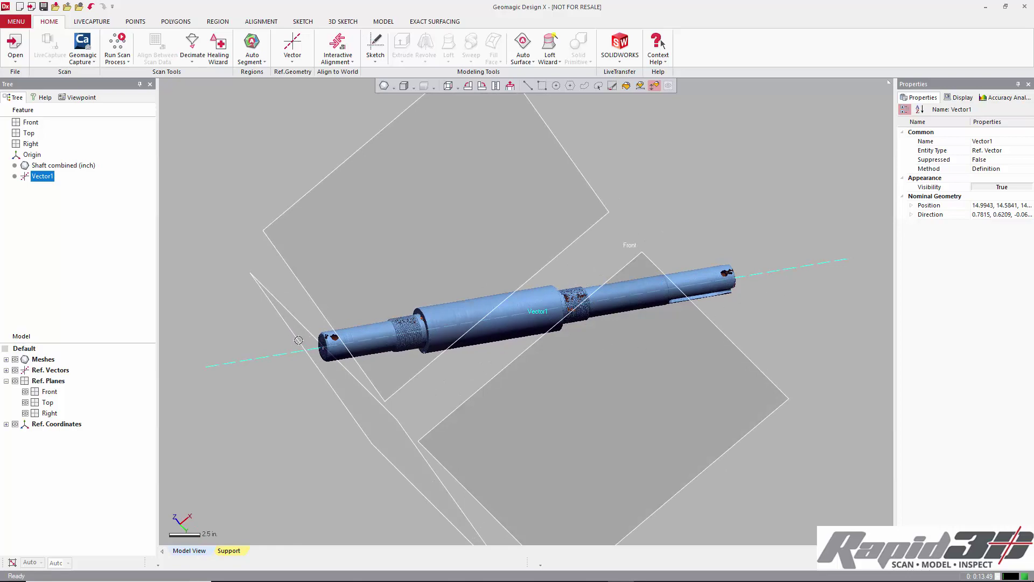
right_drag(644, 316, 800, 294)
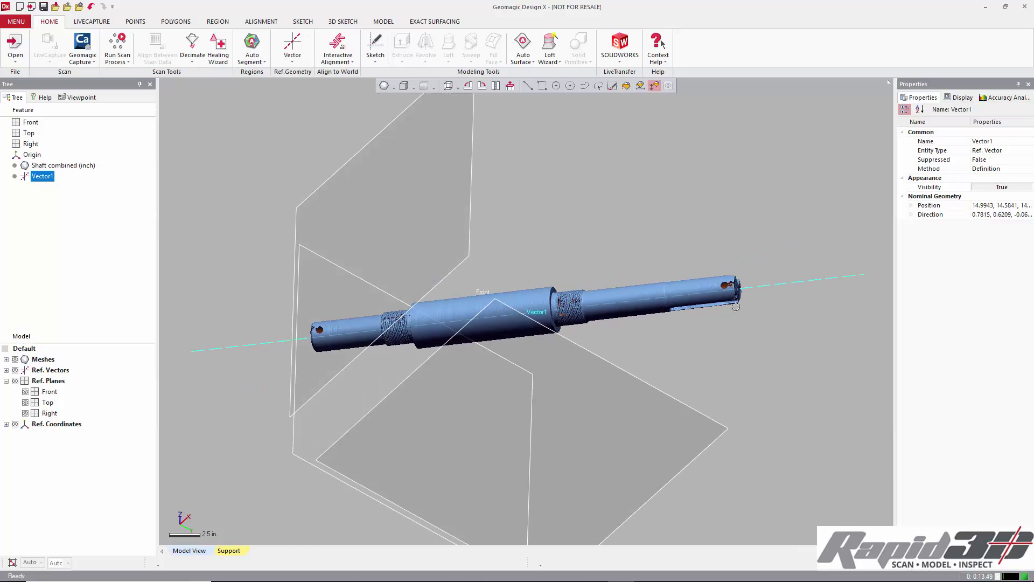
- Start a new reference plane and paint a ring of mesh faces around the centre hole on the shaft's keyed end face
right_drag(718, 273, 471, 254)
scroll(651, 206, up, 2)
right_drag(695, 259, 729, 244)
scroll(729, 261, up, 4)
scroll(730, 245, up, 3)
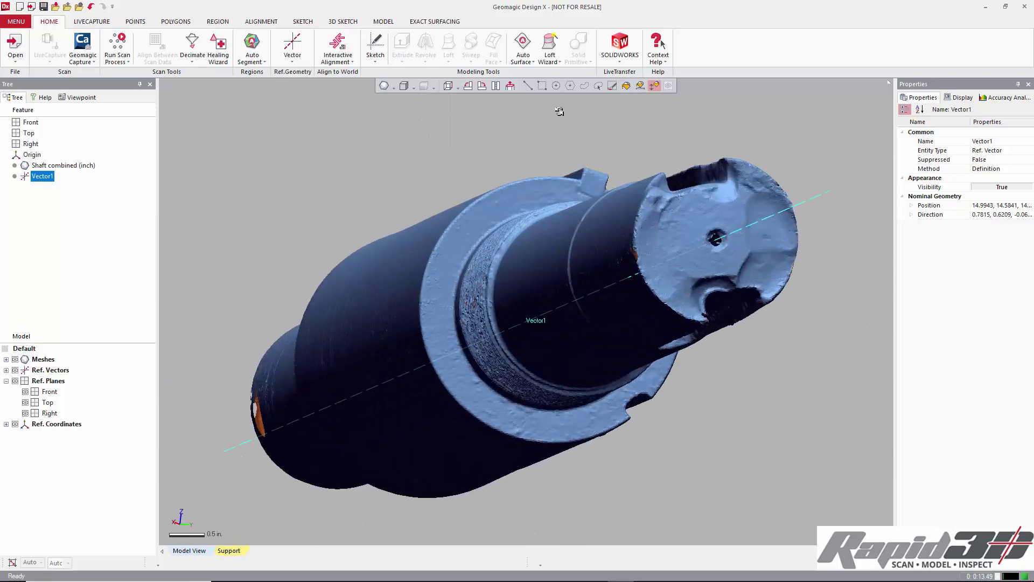
click(292, 61)
click(308, 79)
click(613, 86)
scroll(704, 222, up, 4)
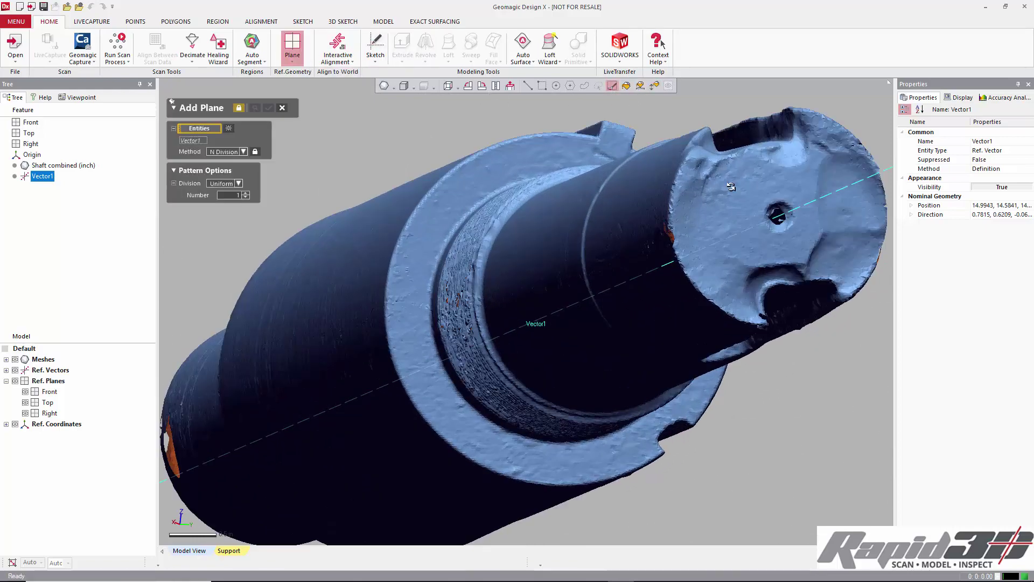
mouse_move(830, 165)
mouse_down()
mouse_move(778, 165)
mouse_move(764, 213)
mouse_move(778, 229)
mouse_up()
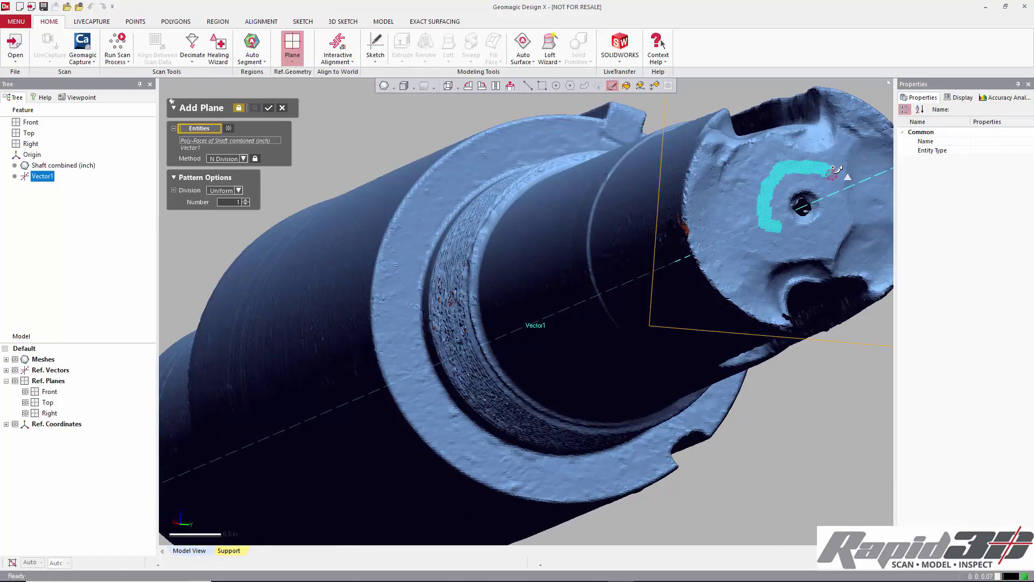
mouse_move(834, 169)
mouse_down()
mouse_move(836, 217)
mouse_move(801, 235)
mouse_move(786, 230)
mouse_up()
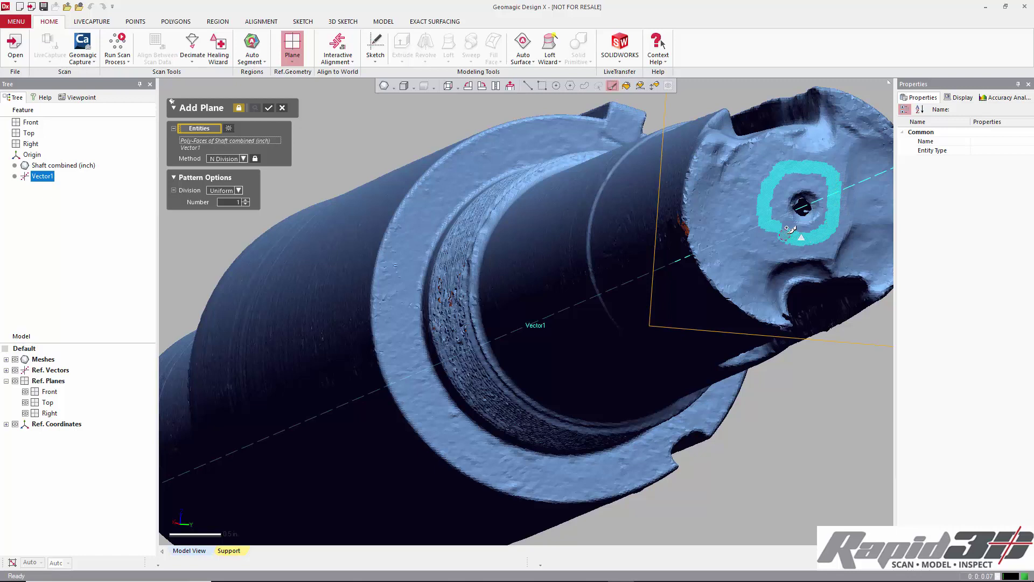
- Remove the vector from the plane's entities, constrain the extracted plane's direction to the shaft axis vector, and create the plane
click(193, 147)
key(Delete)
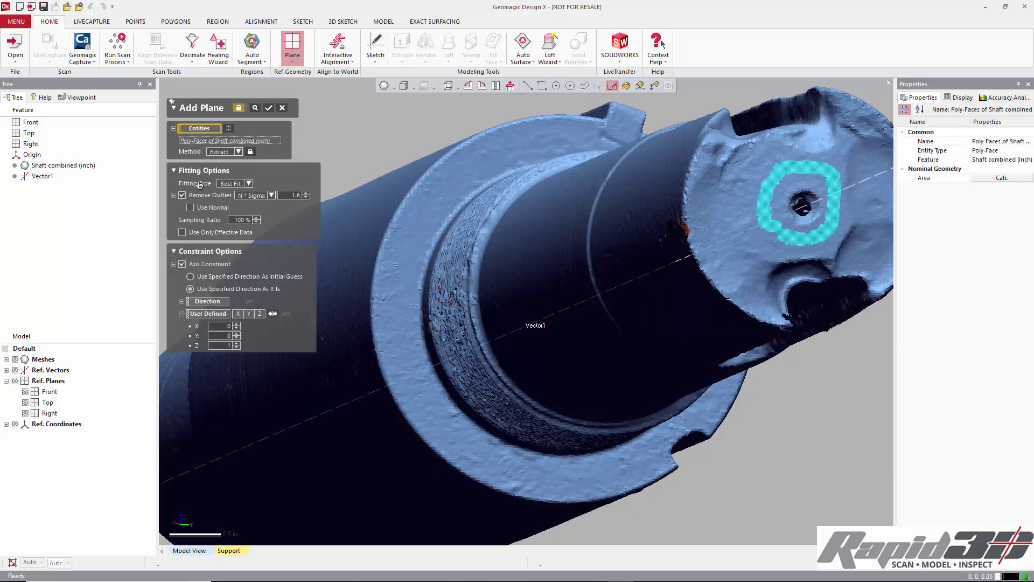
click(209, 302)
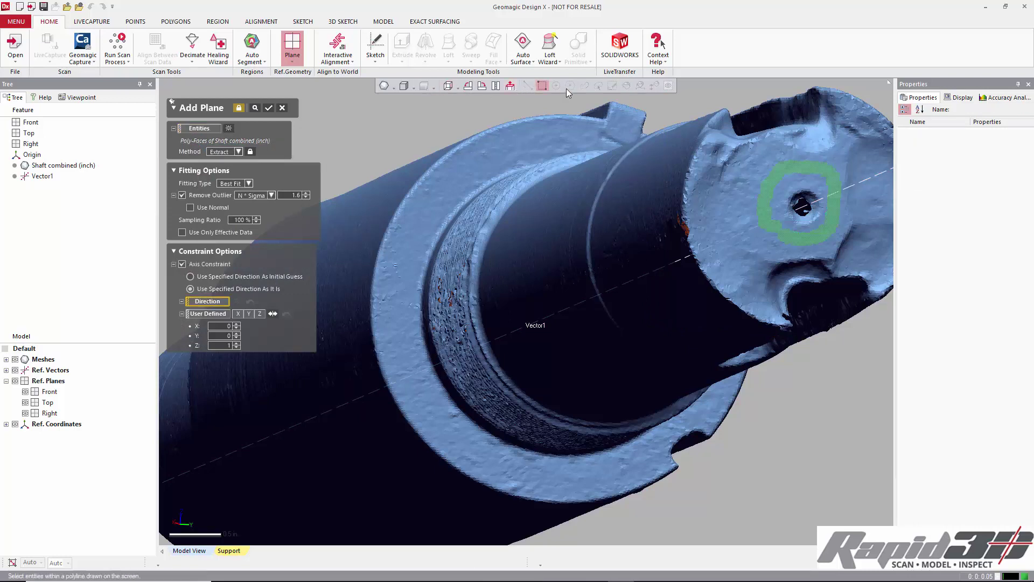
scroll(752, 209, down, 3)
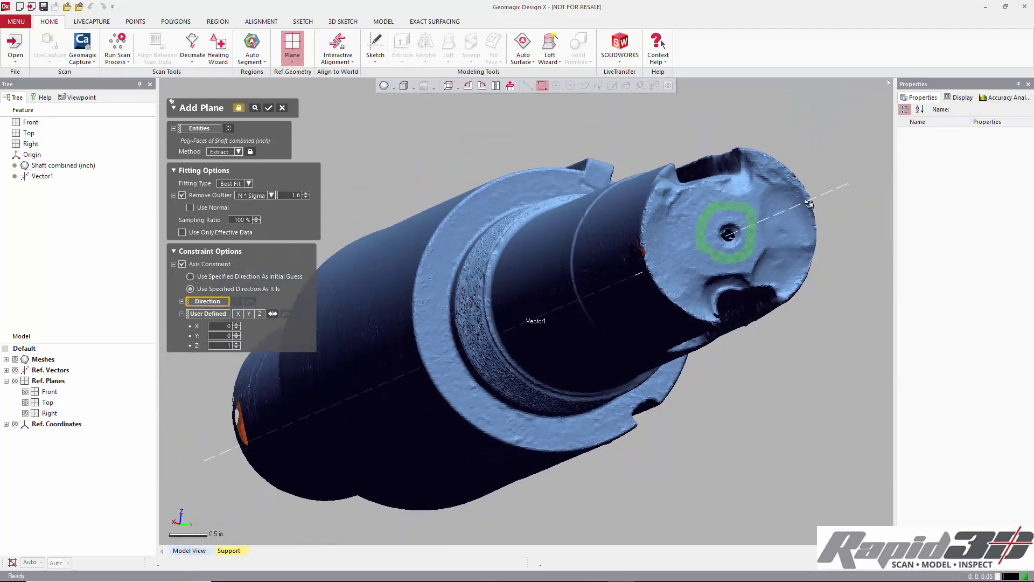
click(836, 189)
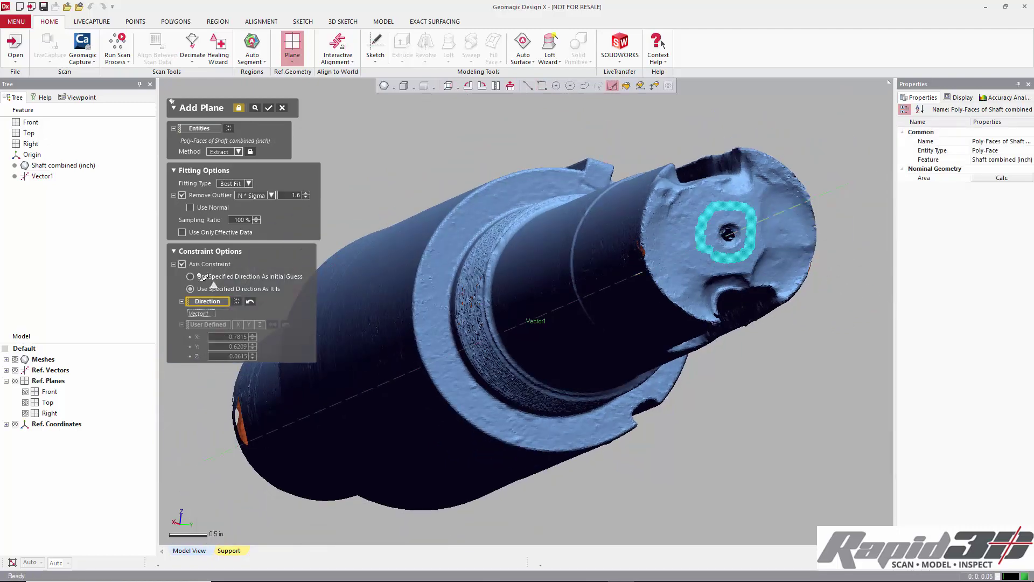
click(269, 108)
- Switch to rectangle selection mode and hide the shaft mesh to expose the new end plane
click(542, 87)
scroll(510, 166, down, 2)
right_drag(510, 166, 562, 194)
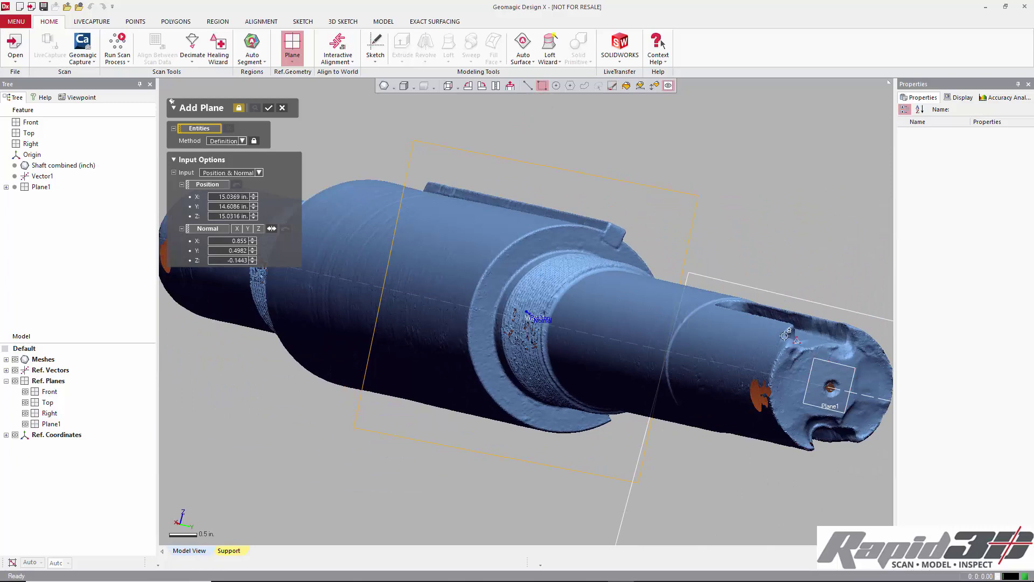
right_drag(763, 326, 604, 327)
click(15, 360)
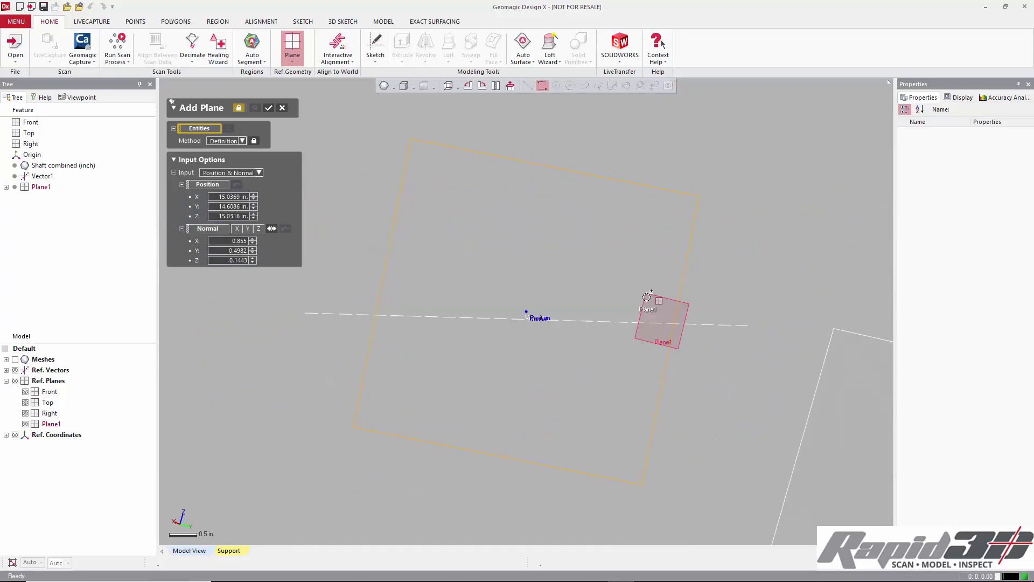
click(649, 318)
right_click(648, 297)
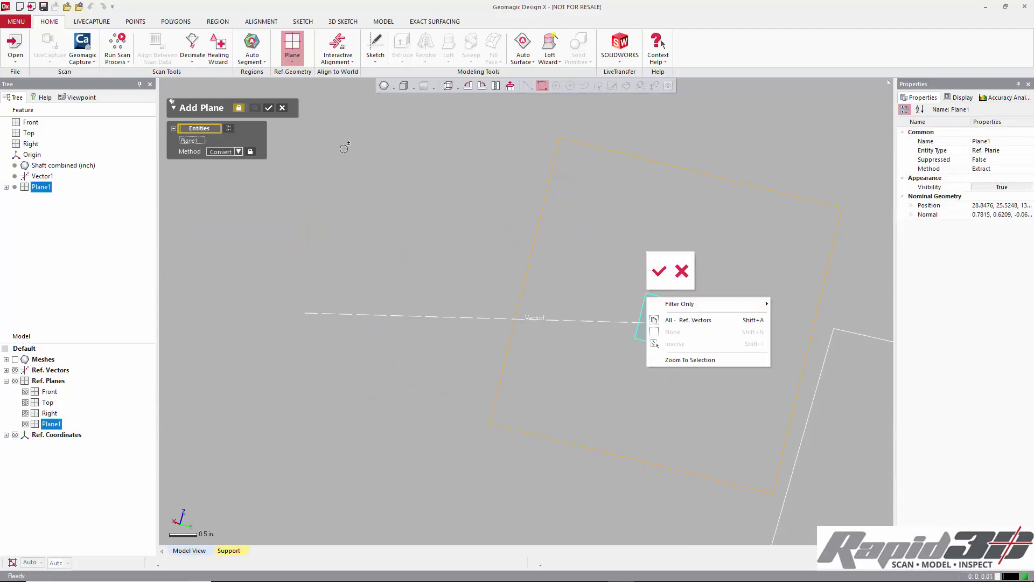
click(281, 109)
click(281, 109)
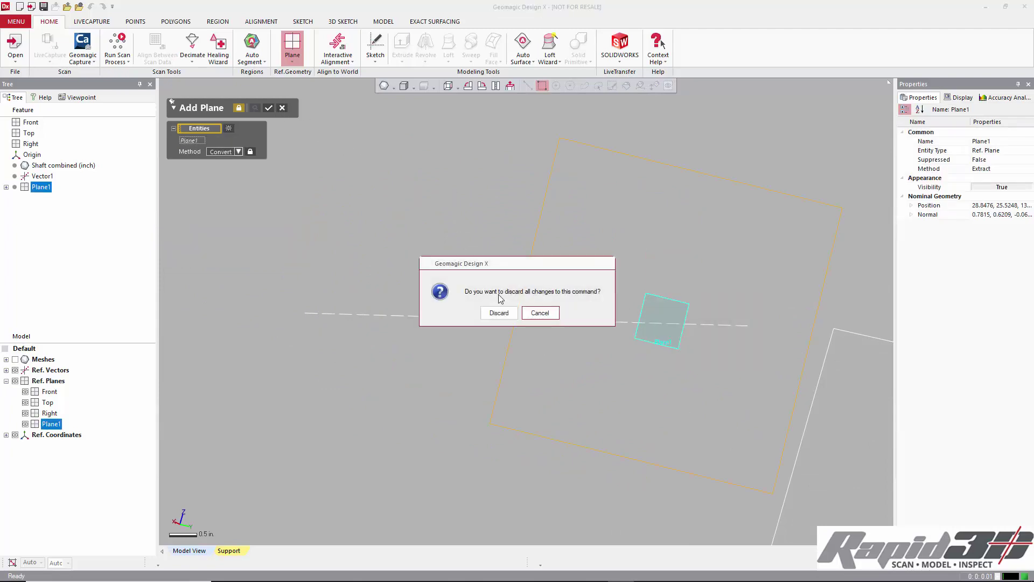
click(500, 311)
- Create a planar mesh sketch based on the end plane, with the section polyline offset 4.82 in. into the shaft's keyway region
right_click(663, 301)
click(676, 277)
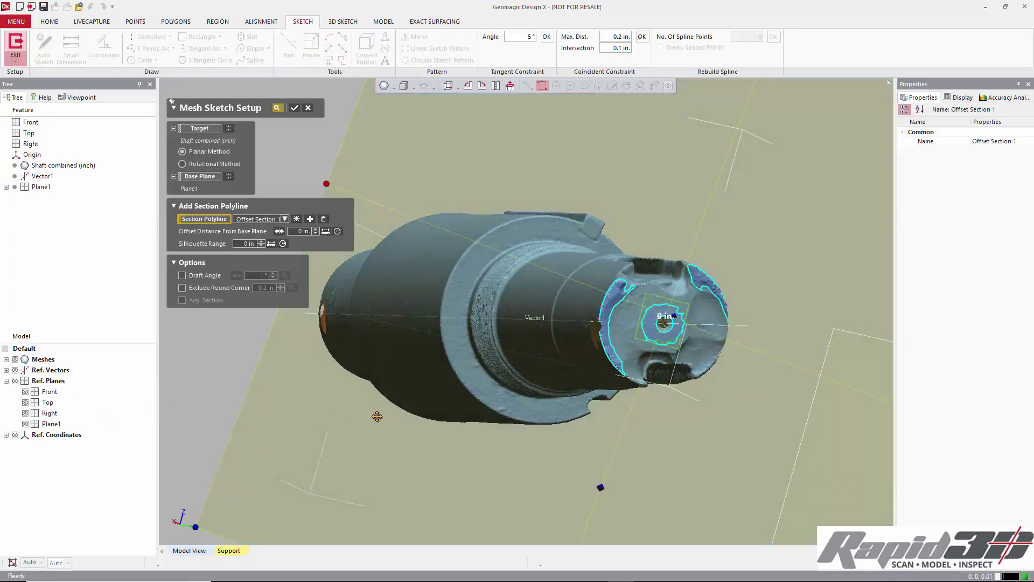
right_drag(734, 336, 558, 350)
drag(825, 316, 681, 298)
right_drag(681, 299, 658, 399)
drag(734, 376, 725, 376)
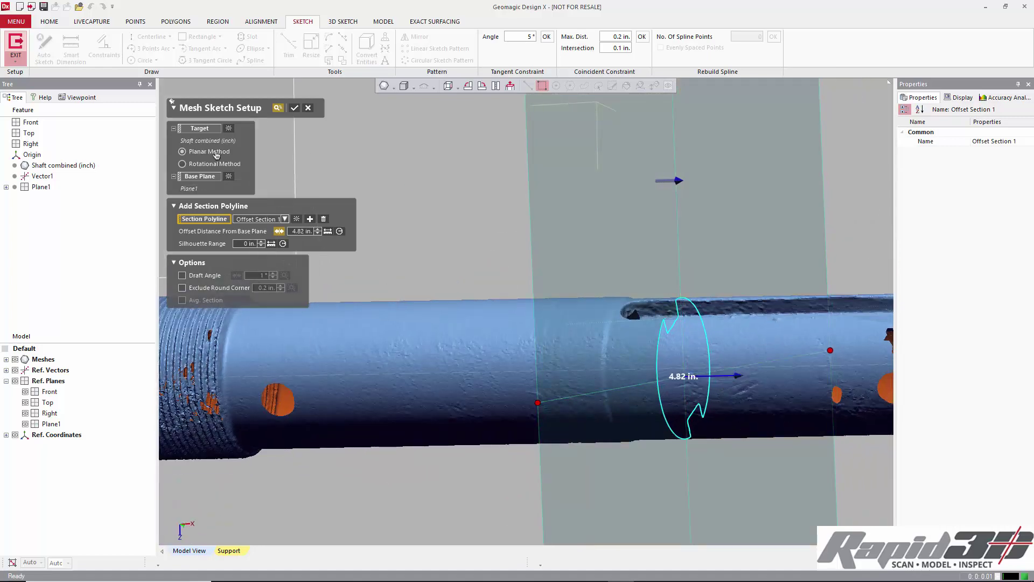
click(294, 109)
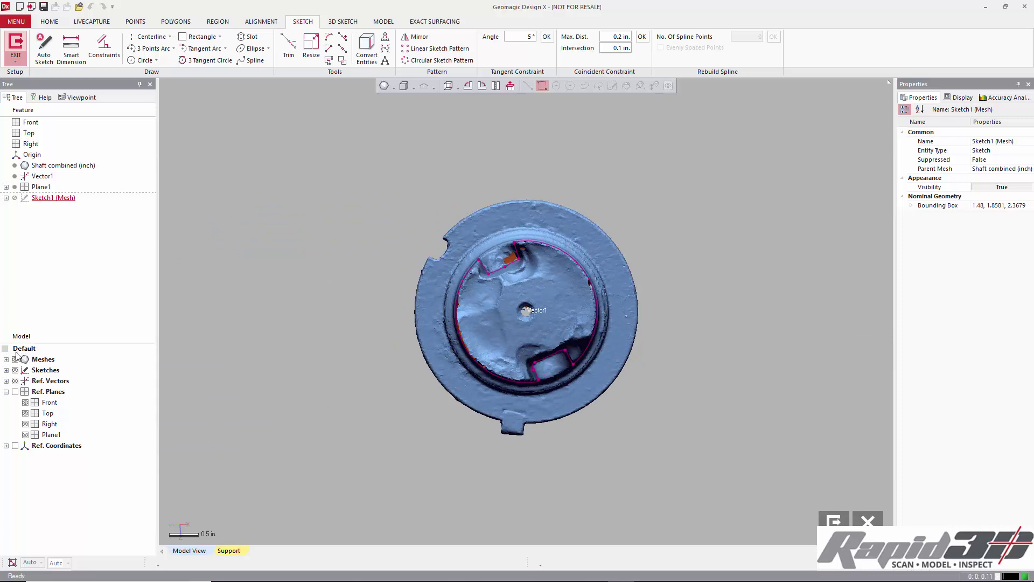
- Hide the shaft mesh and fit a sketch slot to the straight side walls of both keyways in the section polyline
click(15, 359)
scroll(637, 222, up, 5)
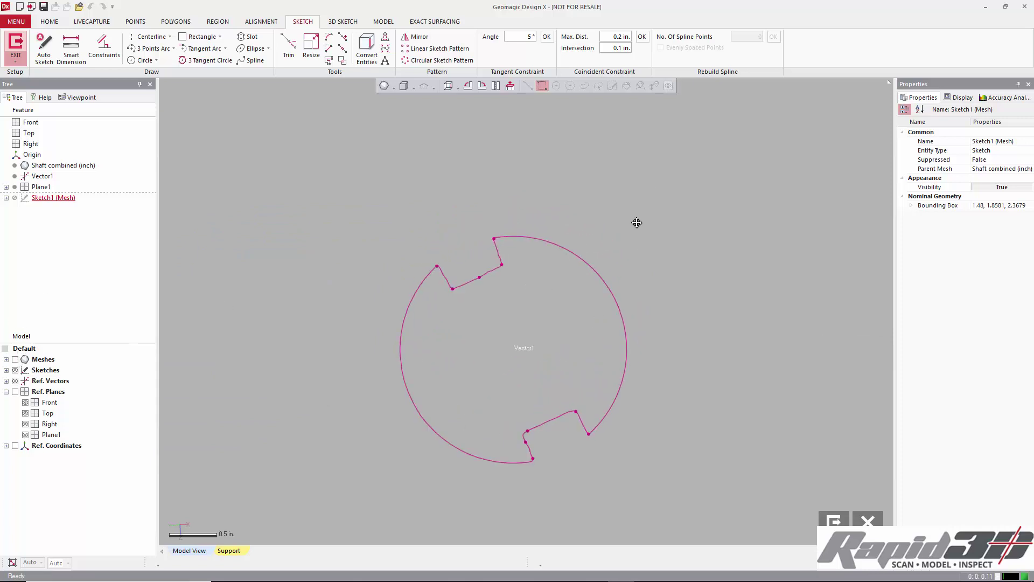
click(248, 37)
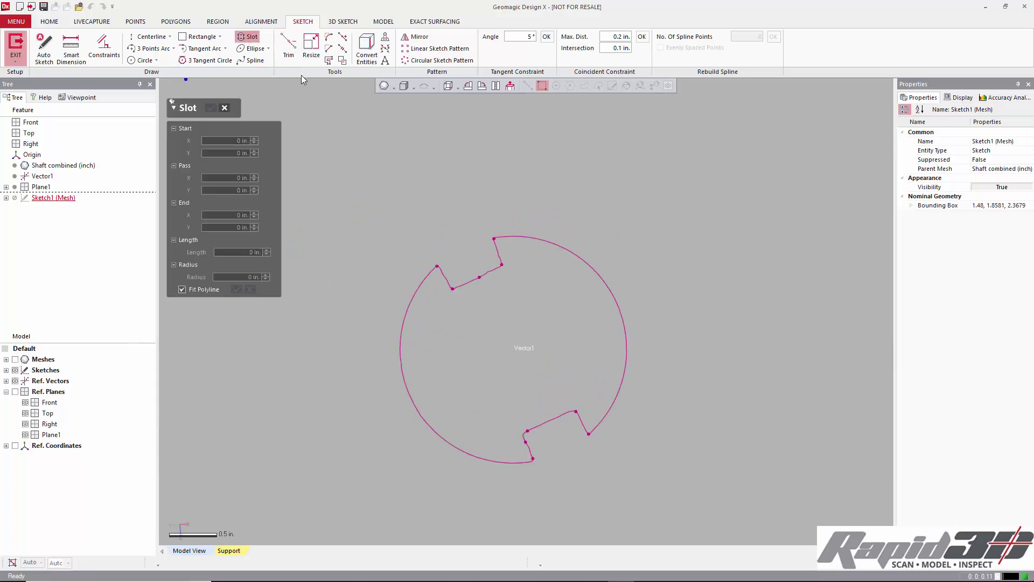
click(498, 253)
click(587, 417)
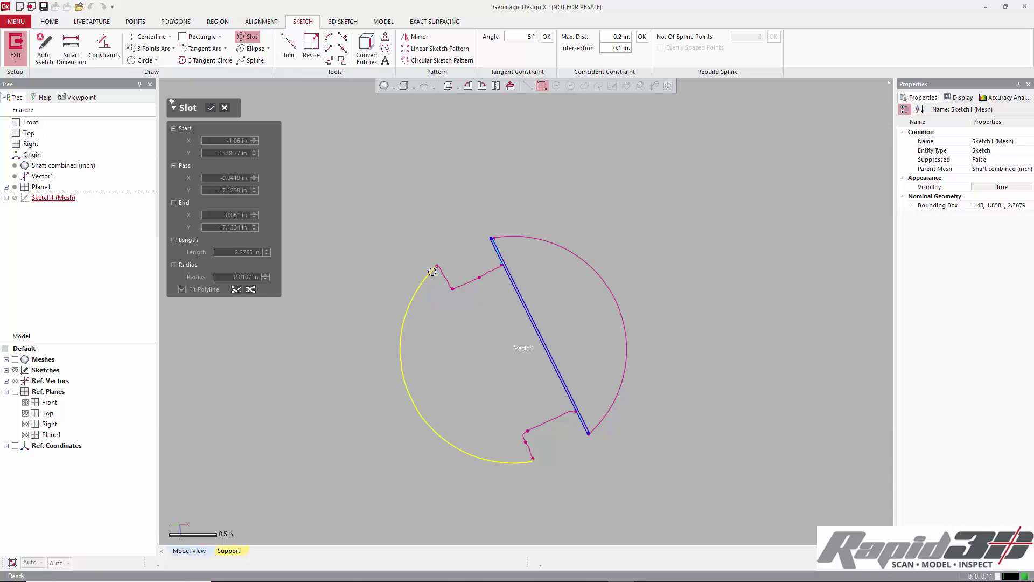
click(442, 273)
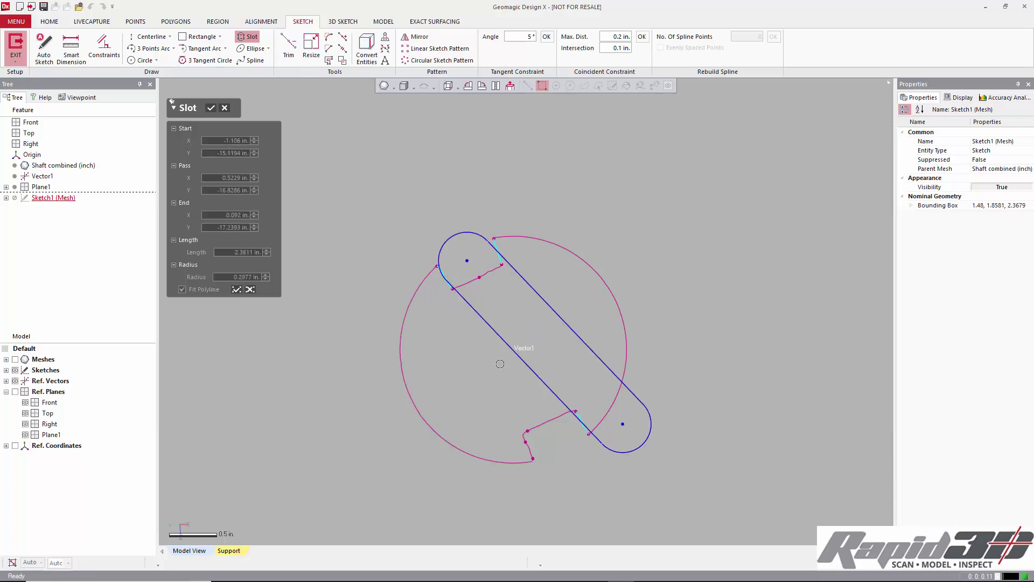
click(528, 448)
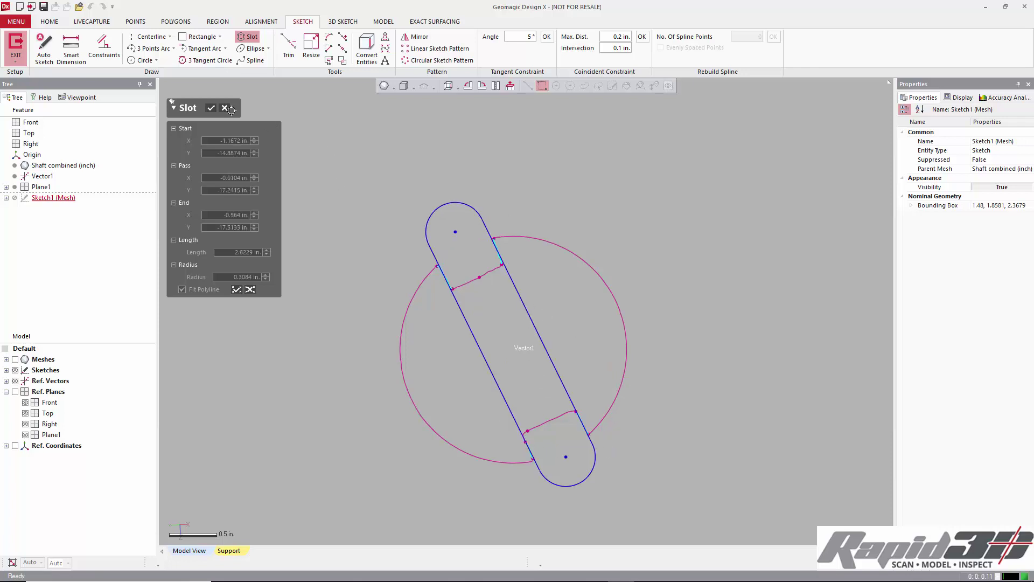
click(211, 109)
- Draw a construction centerline between the slot's two arc centres and exit the mesh sketch
click(147, 36)
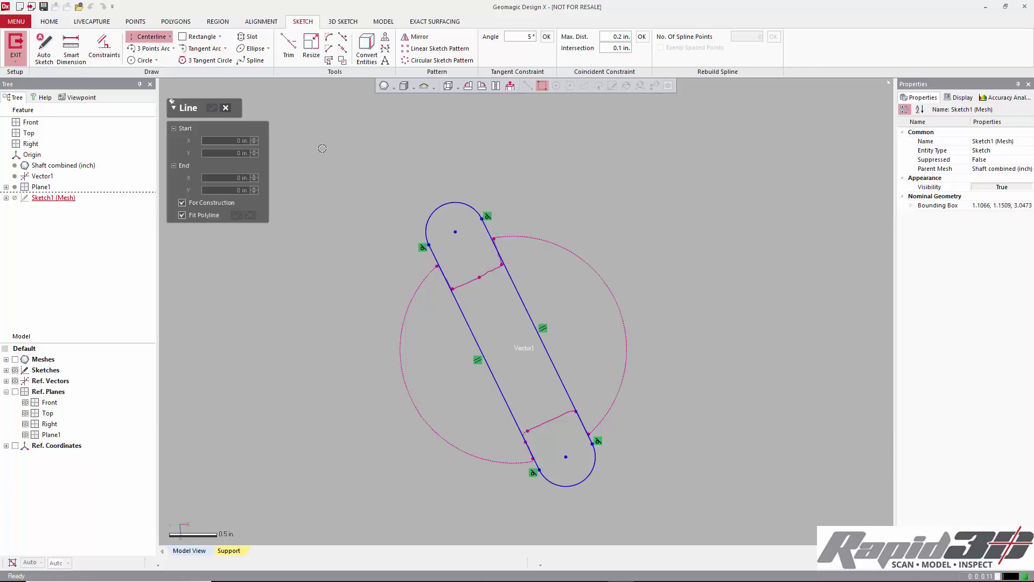
click(455, 231)
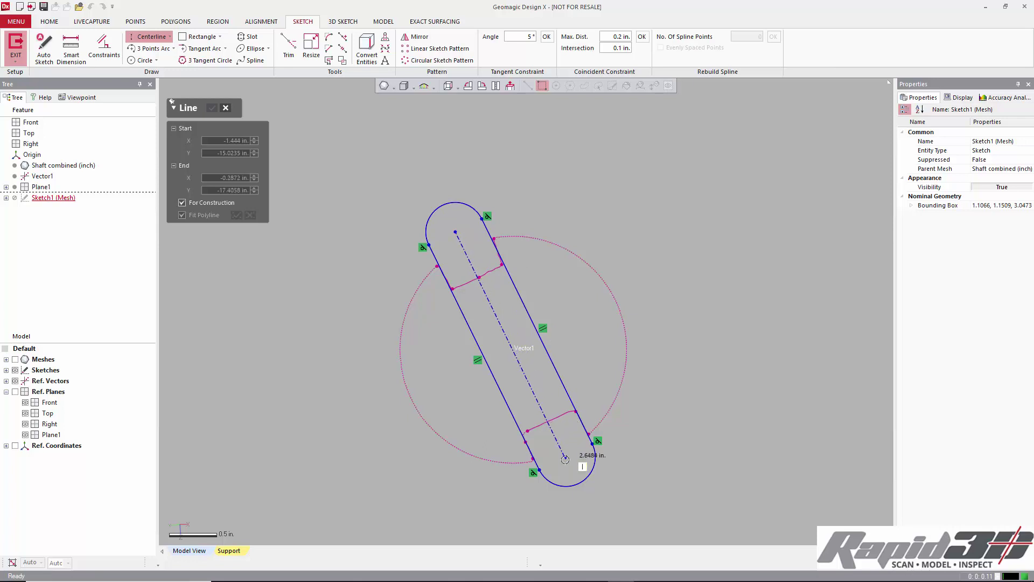
click(566, 456)
click(212, 108)
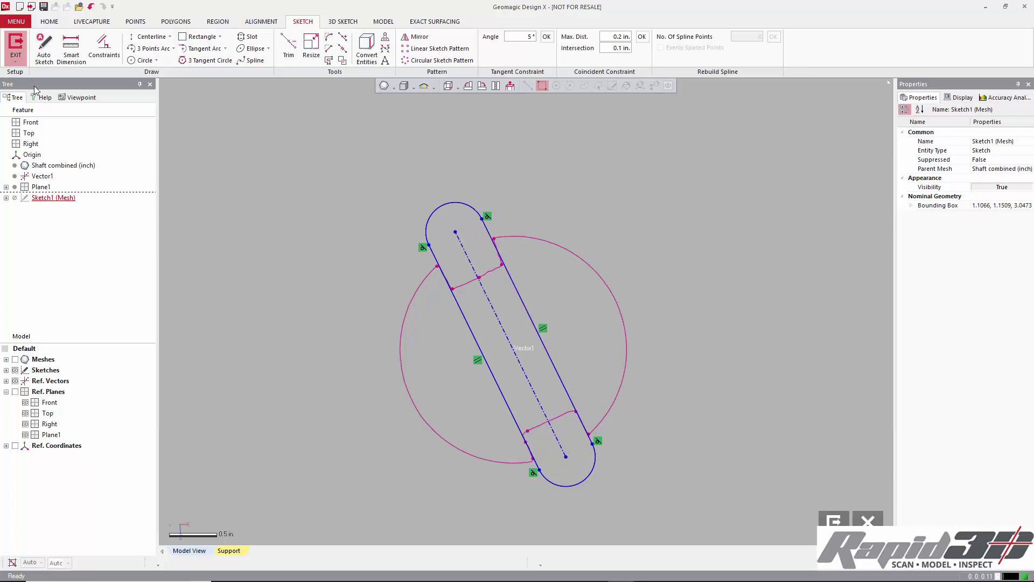
click(15, 46)
scroll(343, 291, down, 4)
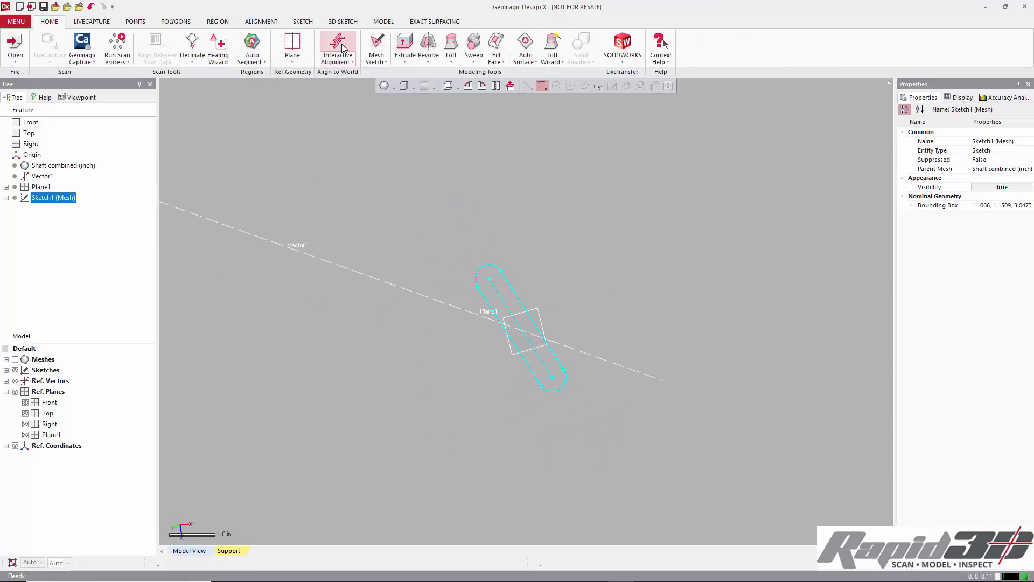
- Show the shaft mesh again and start an interactive alignment with Shaft combined (inch) as the moving entity
click(15, 359)
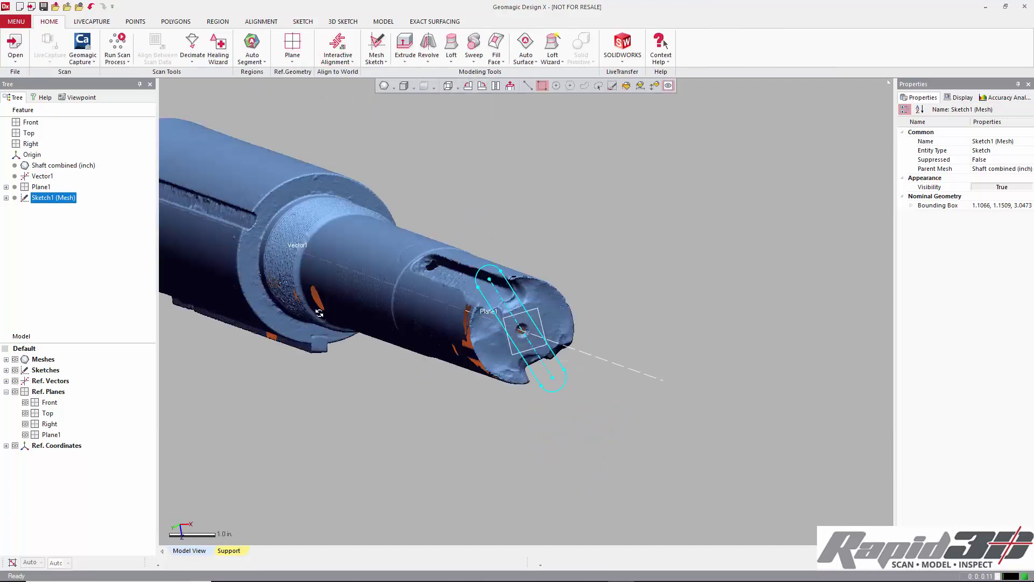
scroll(344, 356, down, 2)
right_drag(305, 307, 611, 342)
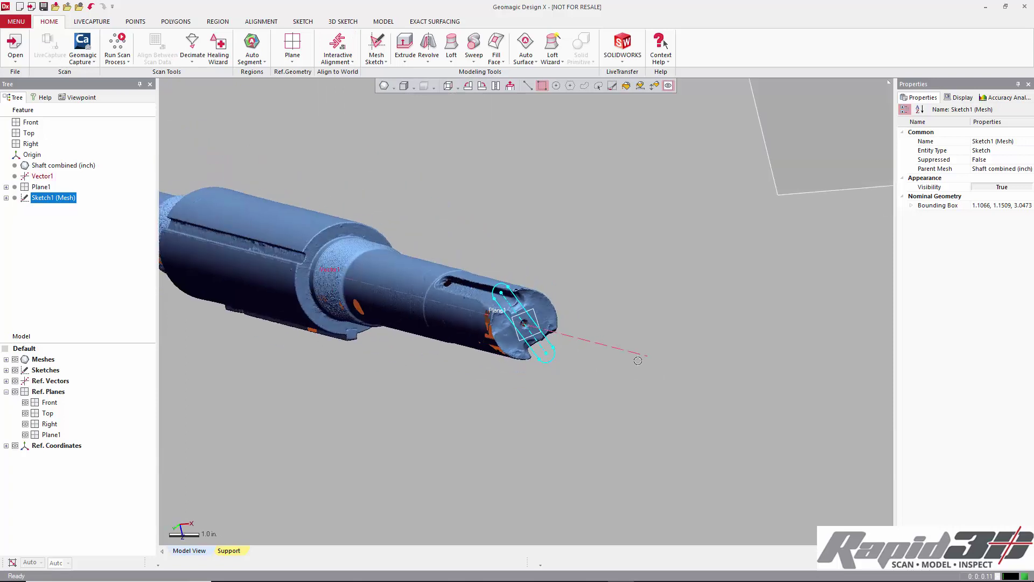
scroll(581, 343, down, 1)
scroll(540, 316, down, 1)
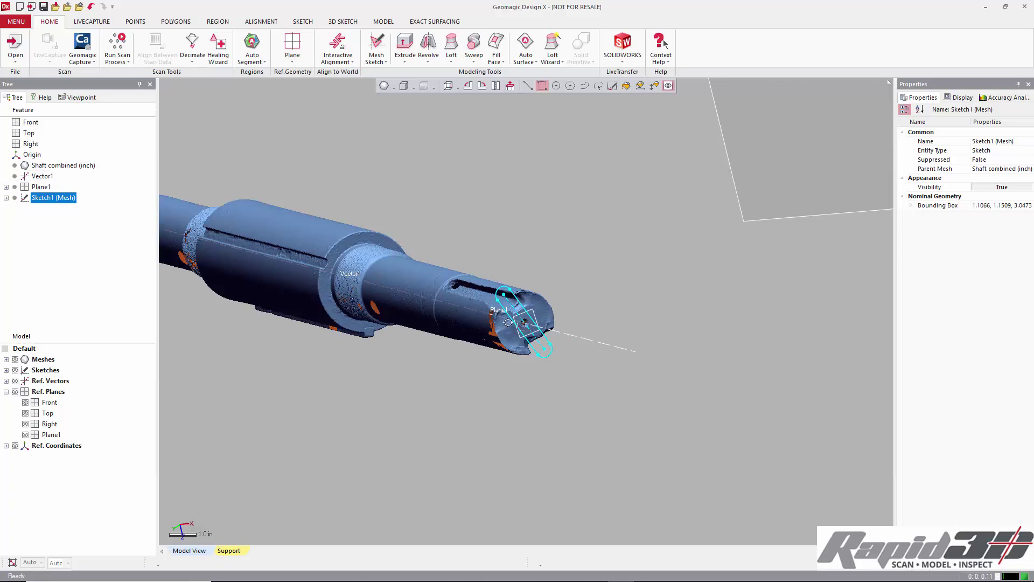
click(342, 48)
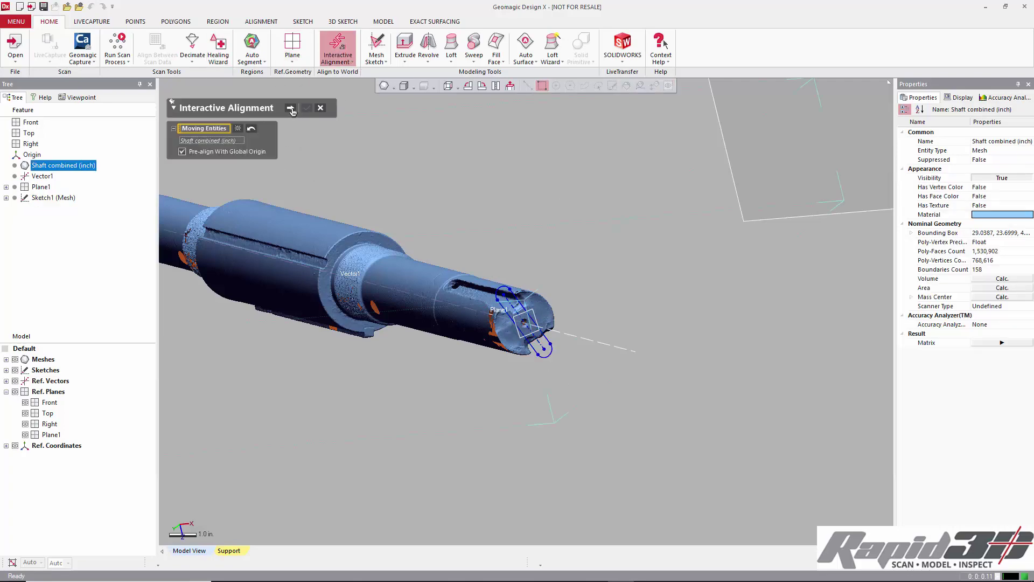
click(292, 108)
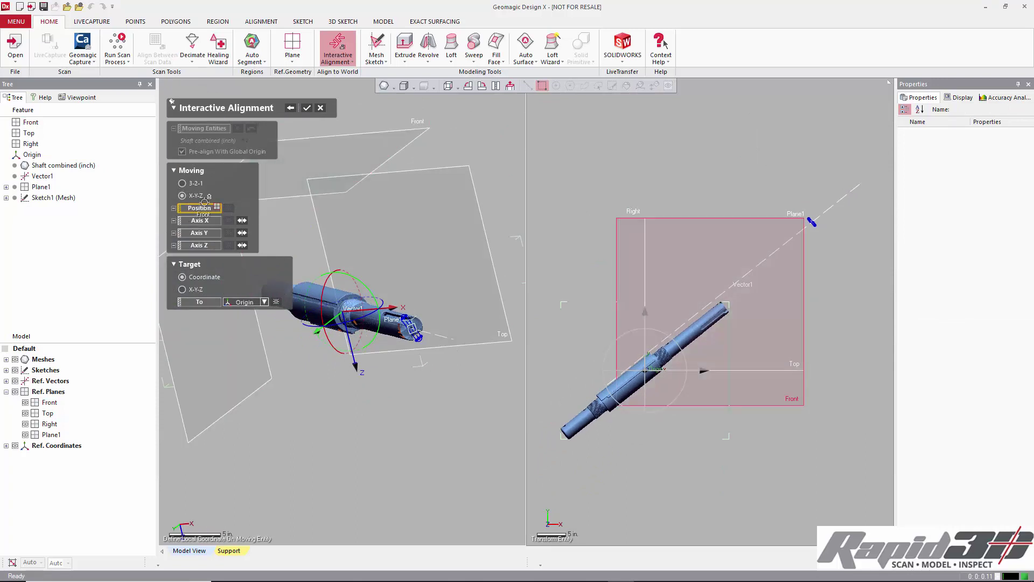
- Hide the mesh and define the X-Y-Z alignment's moving position from Plane1 and Vector1
click(198, 208)
scroll(438, 395, up, 5)
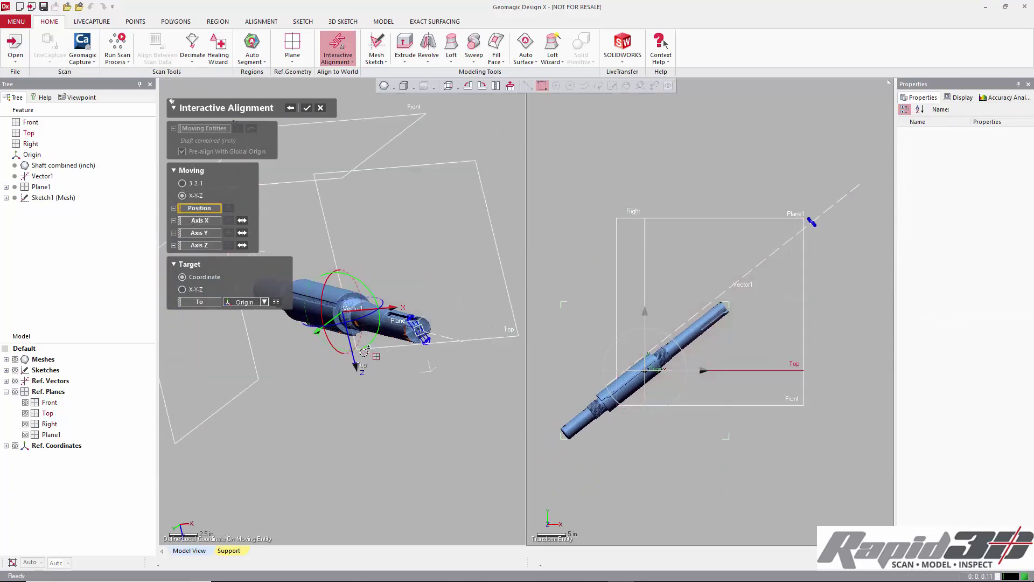
scroll(413, 333, up, 6)
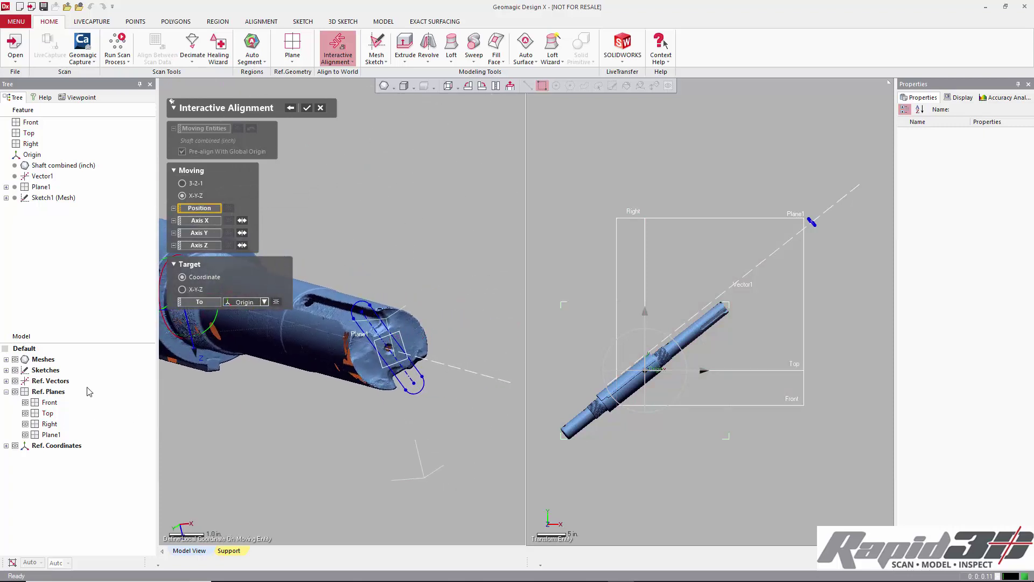
click(15, 359)
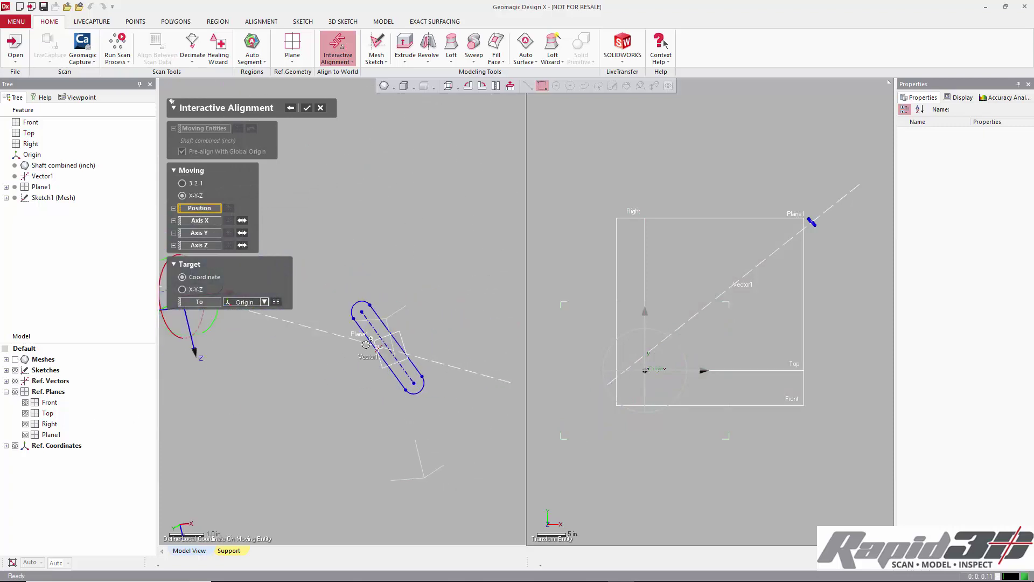
click(403, 334)
click(452, 366)
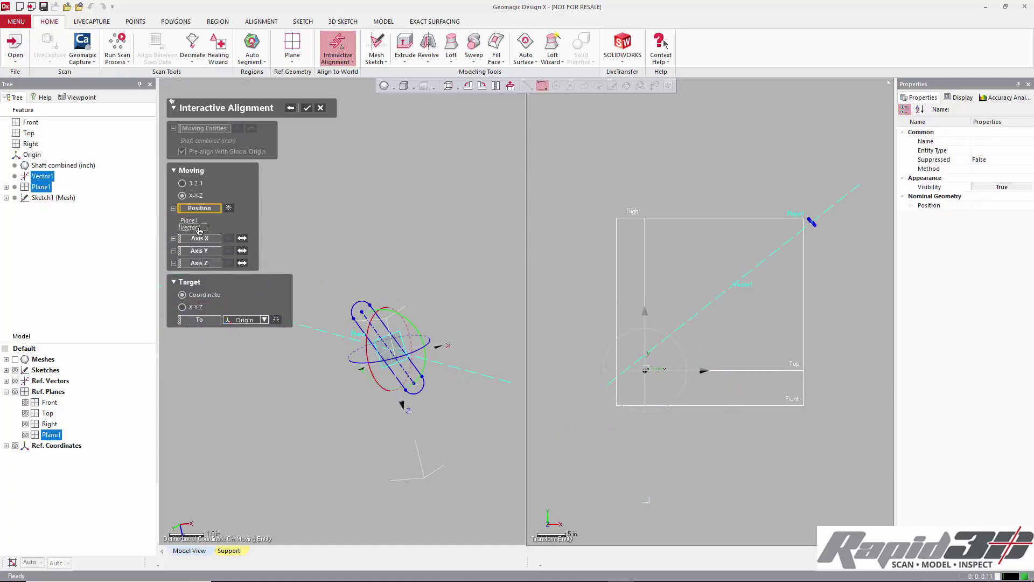
- Assign Vector1 to the moving Z axis and the slot's centerline to the moving X axis
click(200, 266)
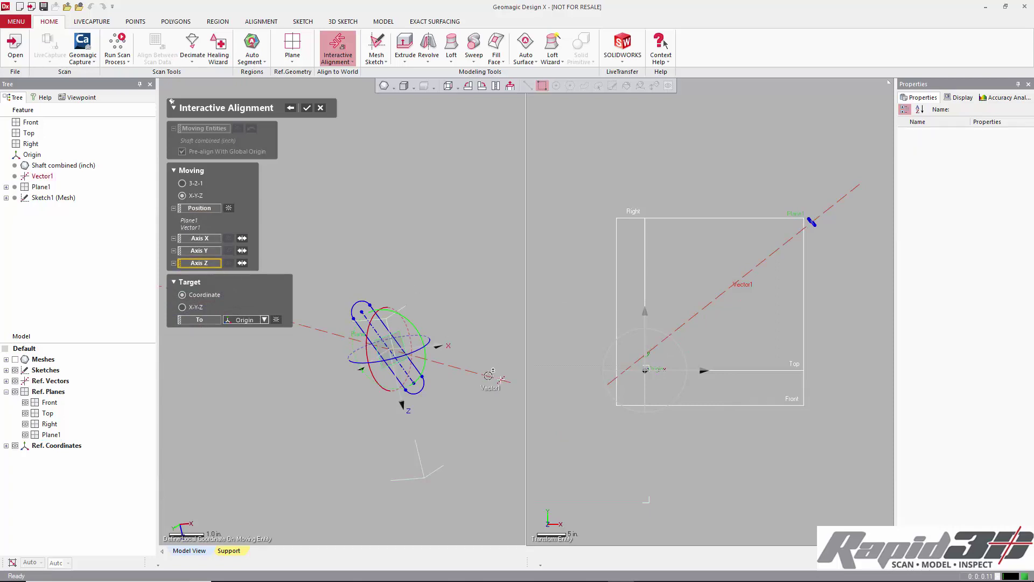
click(489, 375)
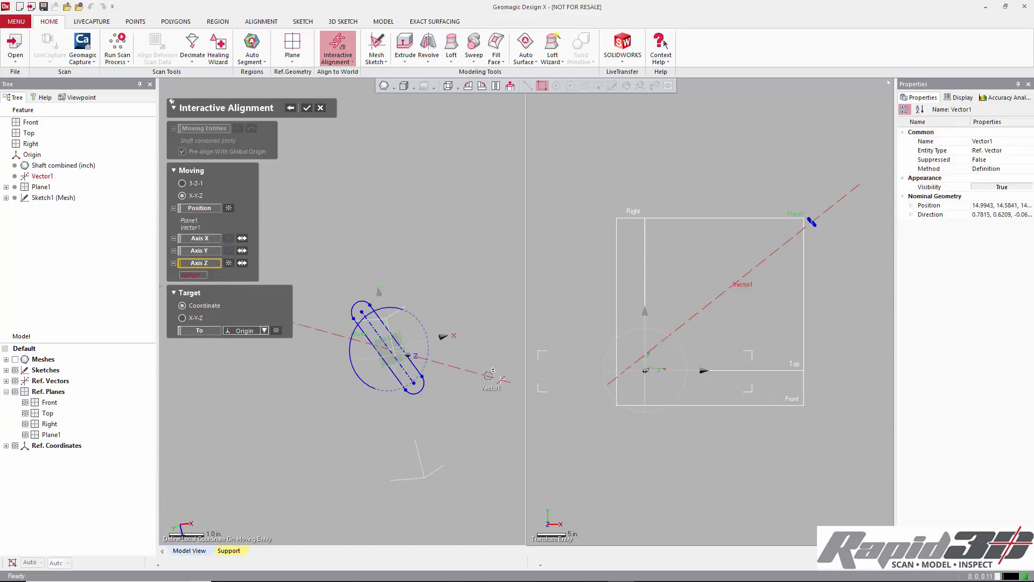
click(207, 239)
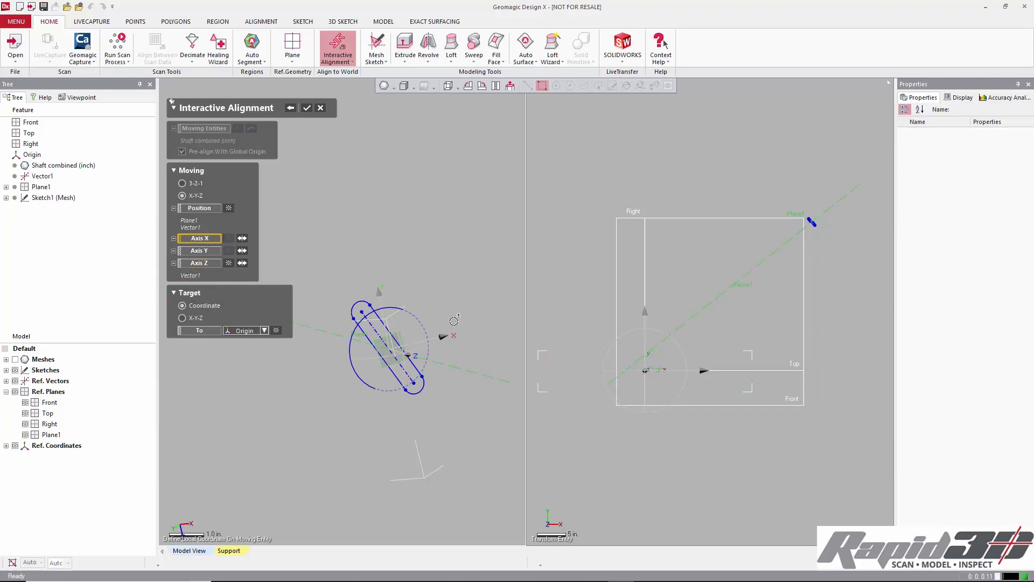
click(409, 373)
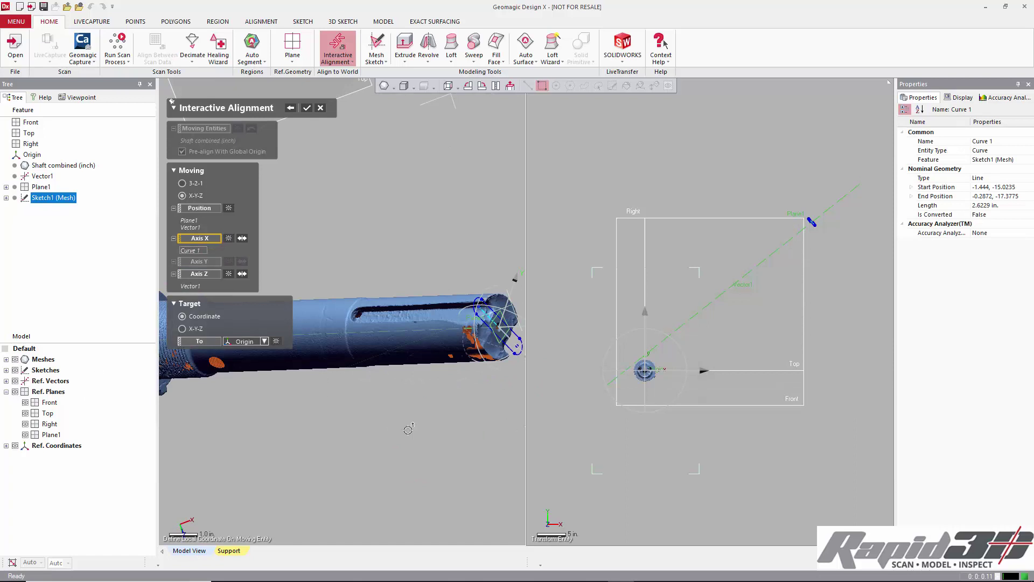
- Flip the moving Z axis so it points into the shaft, and apply the alignment to the global origin
right_drag(410, 430, 345, 404)
scroll(406, 402, up, 2)
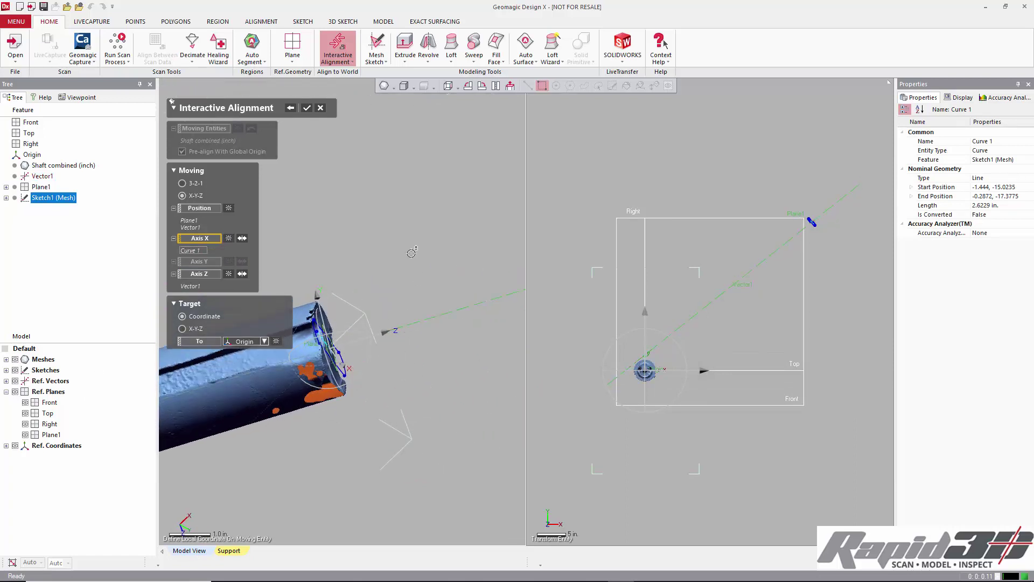
click(242, 275)
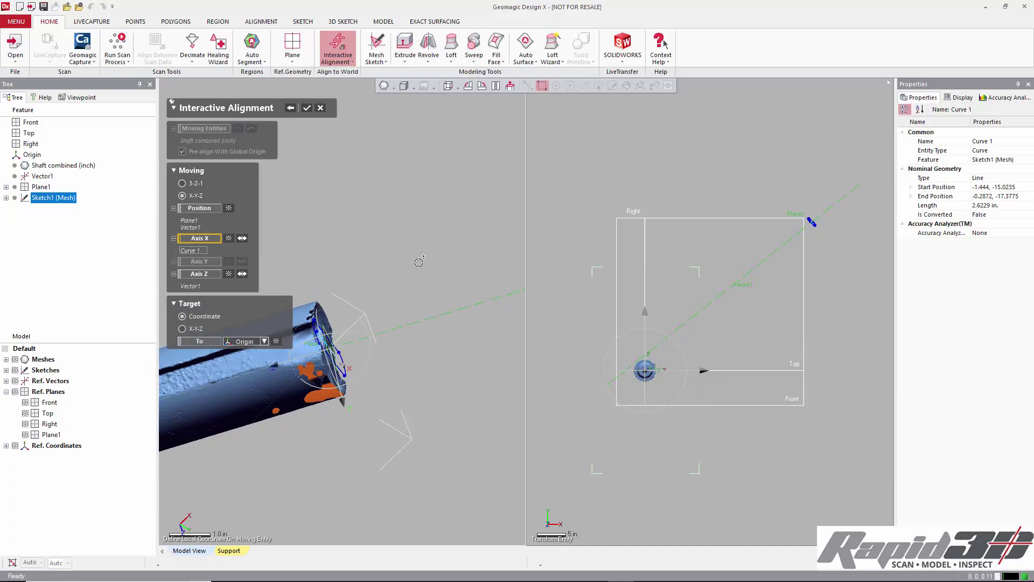
right_drag(419, 263, 390, 277)
scroll(431, 249, down, 3)
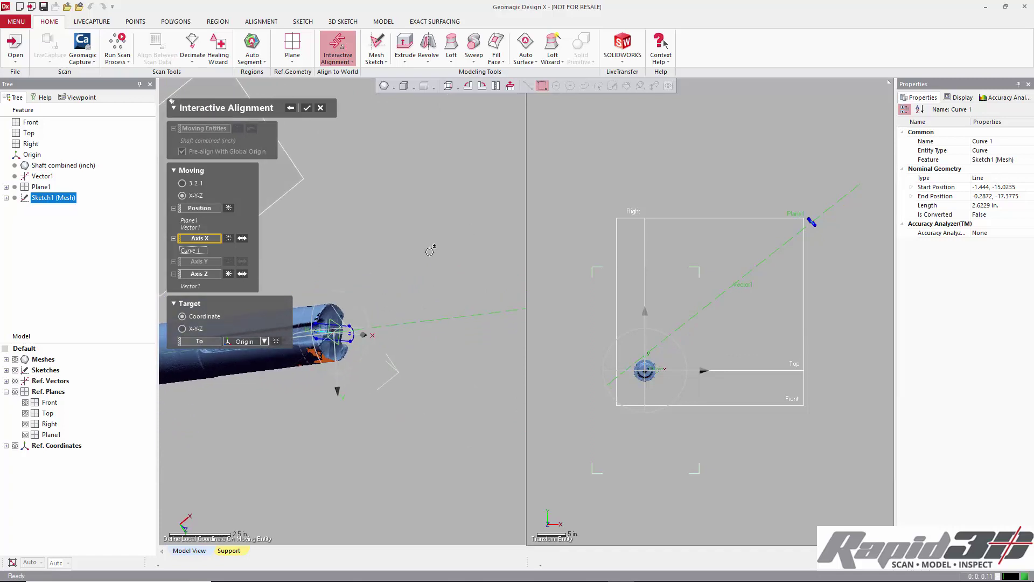
click(305, 109)
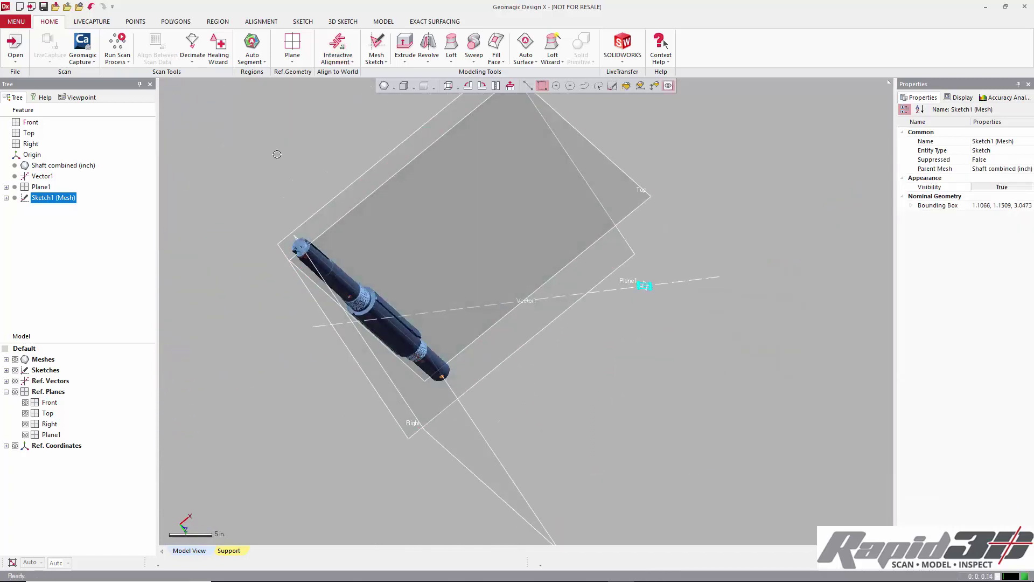
- Delete Vector1, Plane1 and Sketch1 (Mesh) from the feature tree
click(41, 178)
shift+click(47, 199)
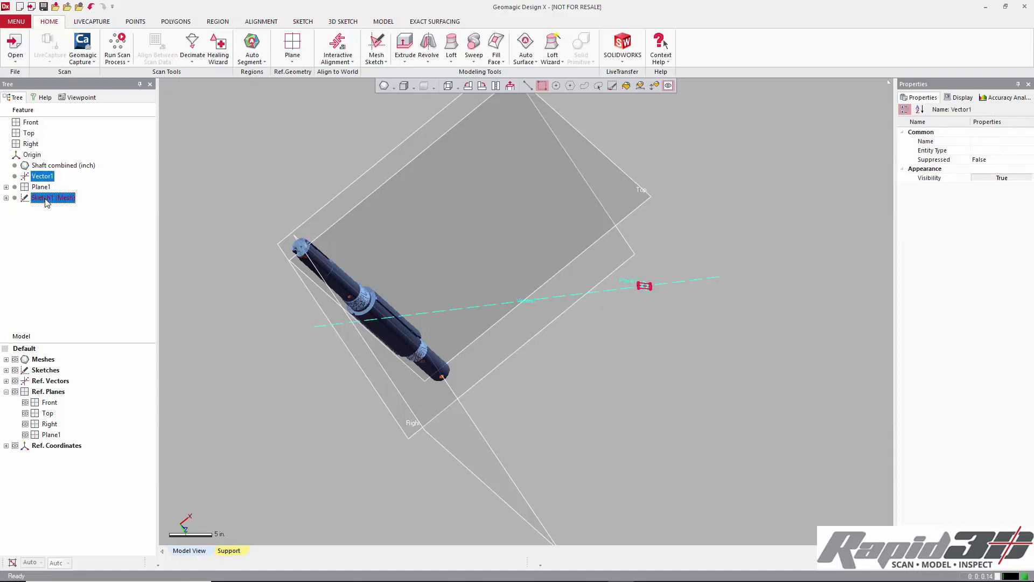
key(Delete)
key(Return)
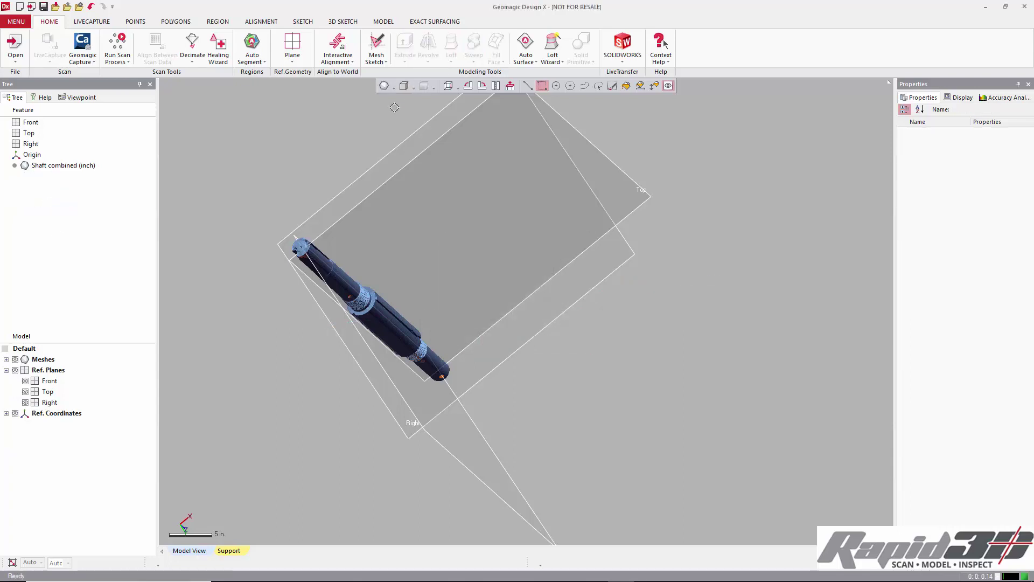
- Switch to the front view to examine the shaft's alignment with the origin planes
click(458, 87)
click(448, 101)
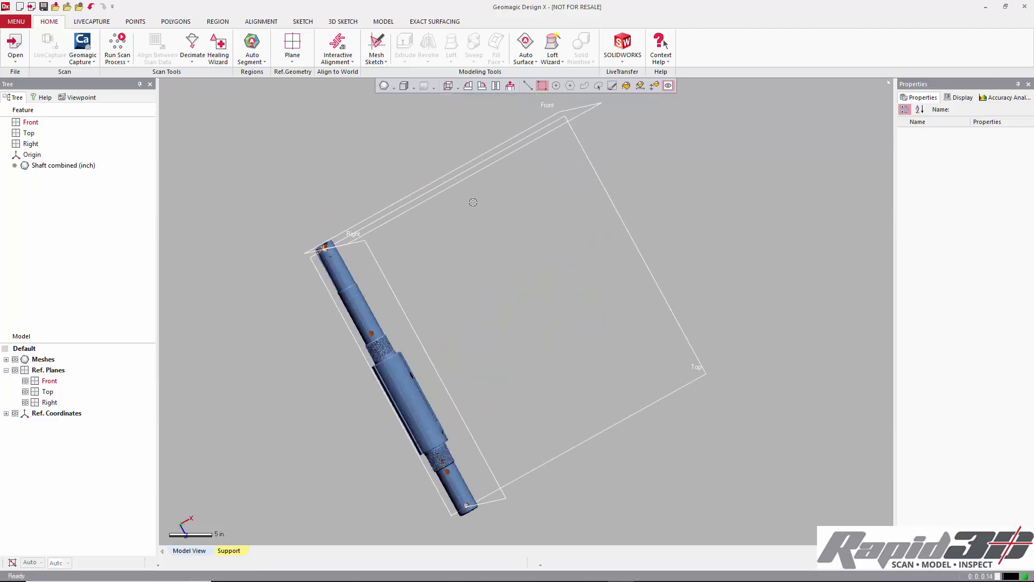
scroll(436, 462, up, 4)
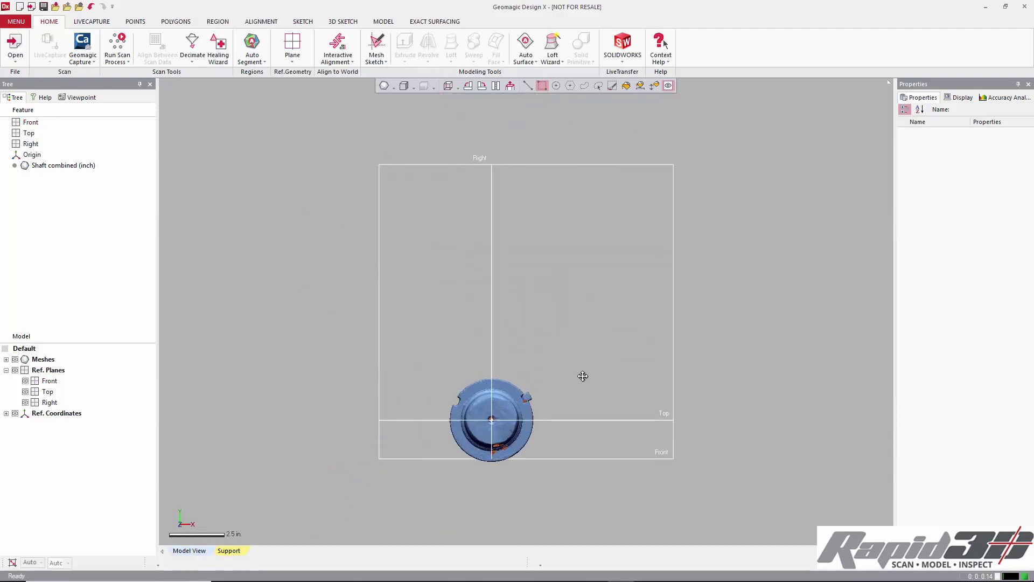